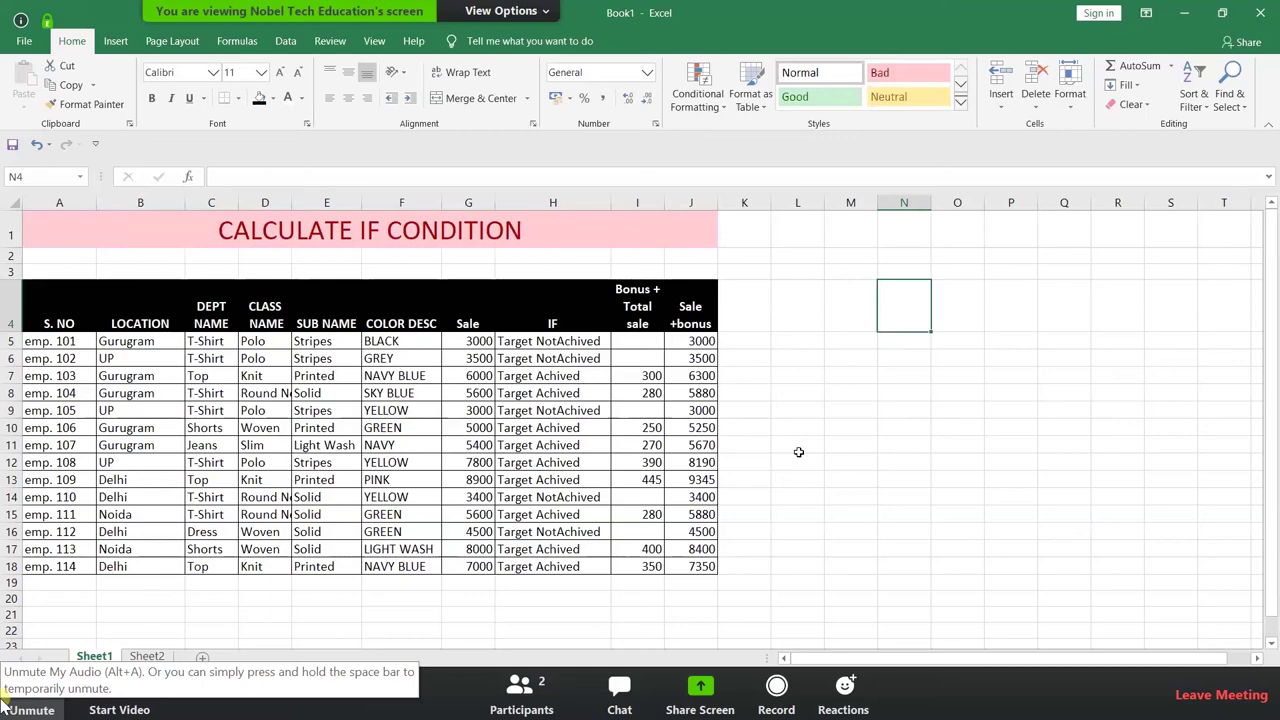
# Step: Inspect the existing IF status formulas in H5 and H6
pyautogui.press('XF86AudioRaiseVolume')
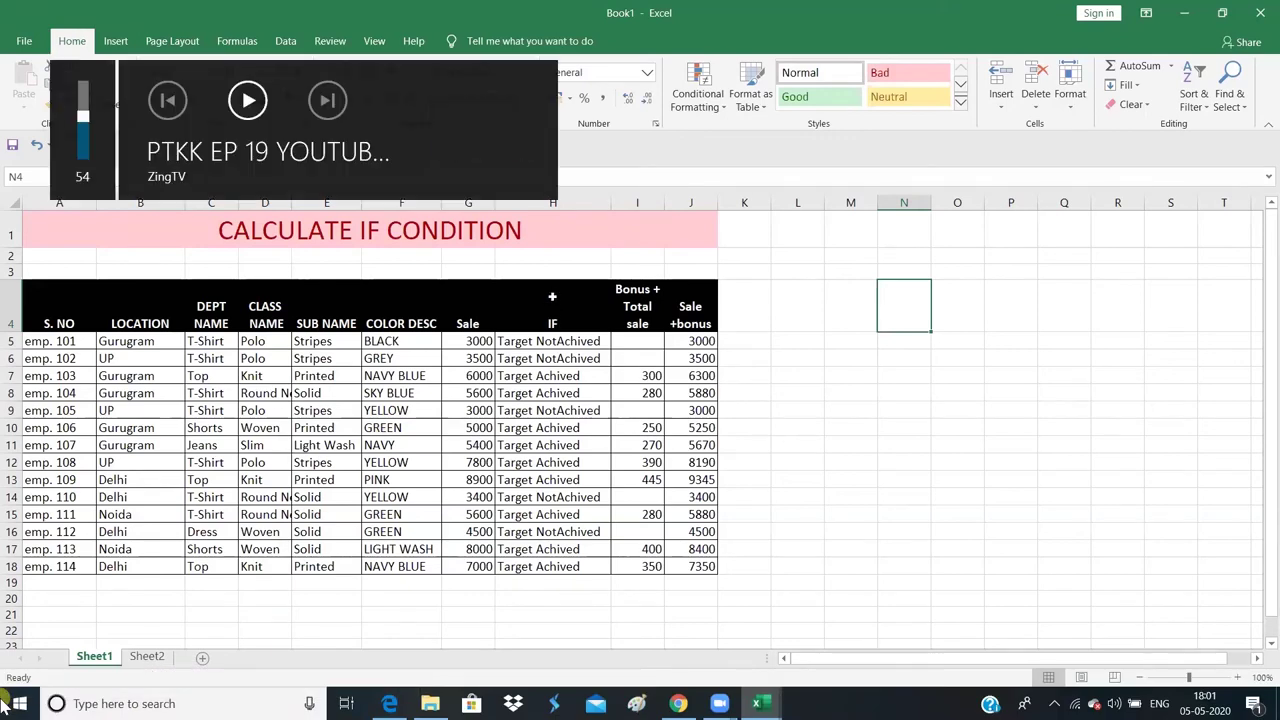
pyautogui.press('XF86AudioRaiseVolume')
pyautogui.press('XF86AudioRaiseVolume')
pyautogui.press('XF86AudioRaiseVolume')
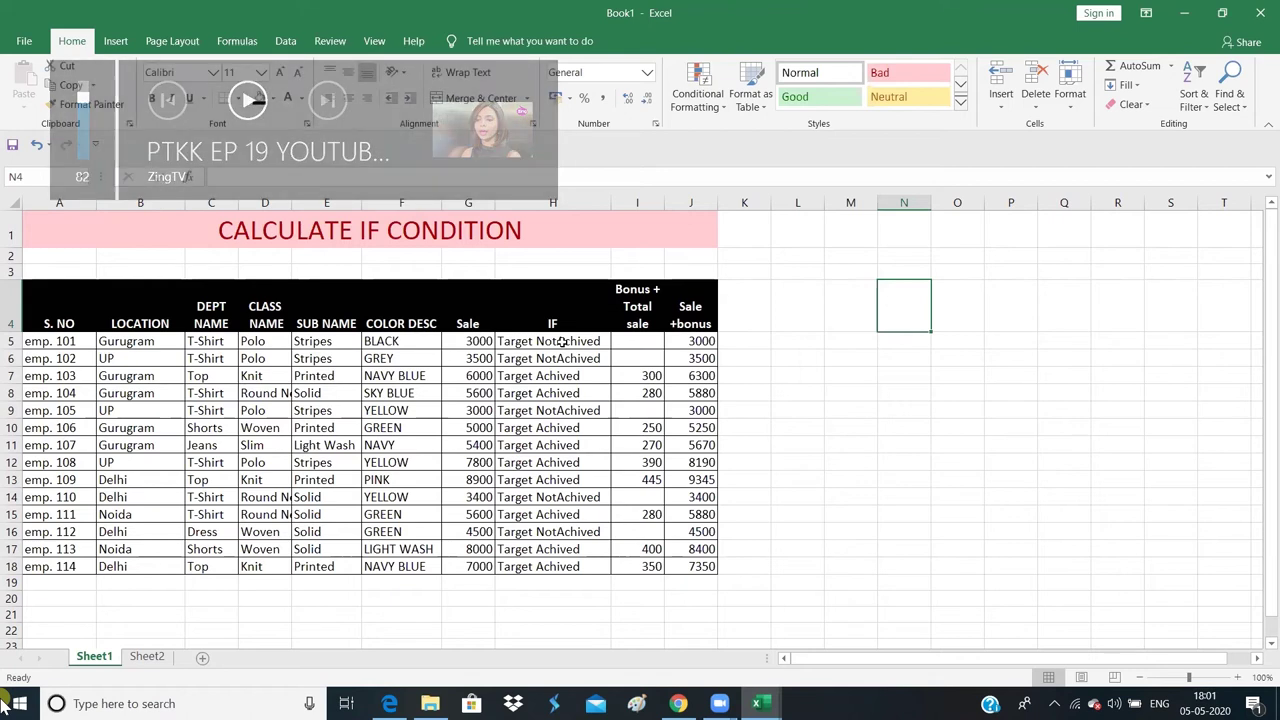
pyautogui.click(563, 342)
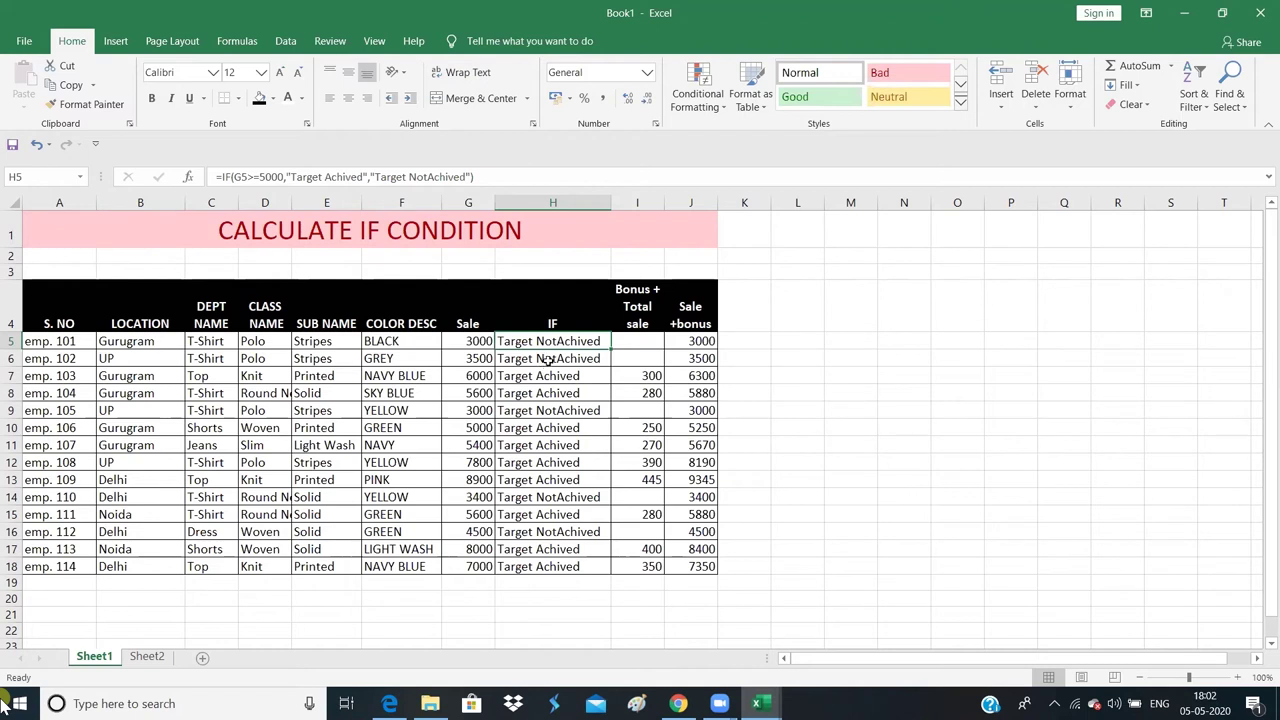
pyautogui.click(549, 362)
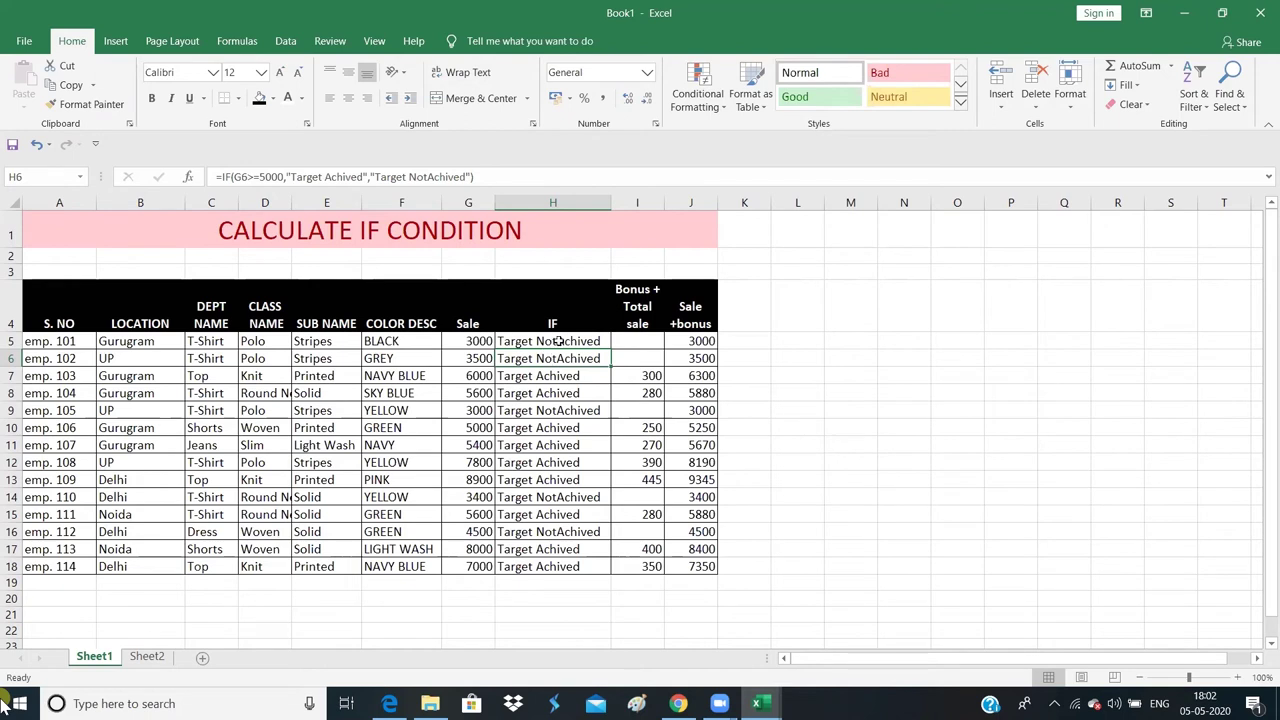
pyautogui.click(559, 341)
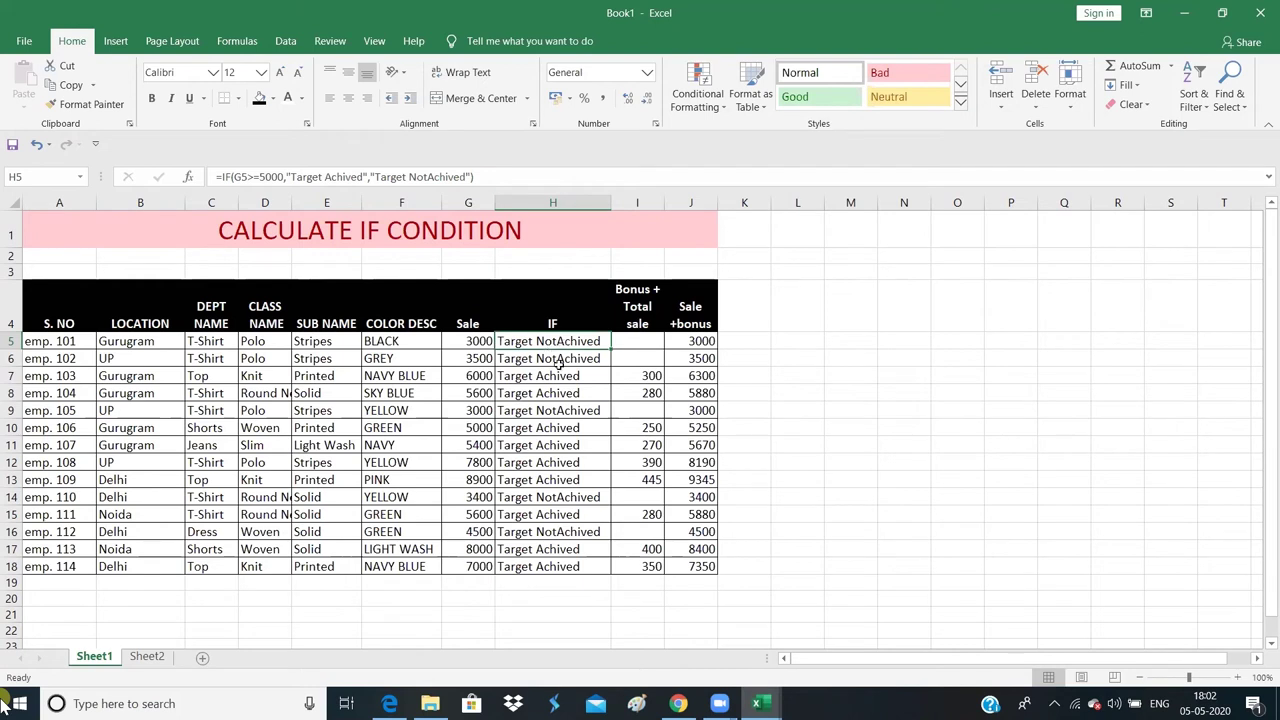
pyautogui.hotkey('ctrl', 'c')
pyautogui.click(455, 351)
pyautogui.press('Escape')
# Step: Review the sale values in column G and the row entries, then return to H5
pyautogui.moveTo(455, 346); pyautogui.dragTo(455, 352)
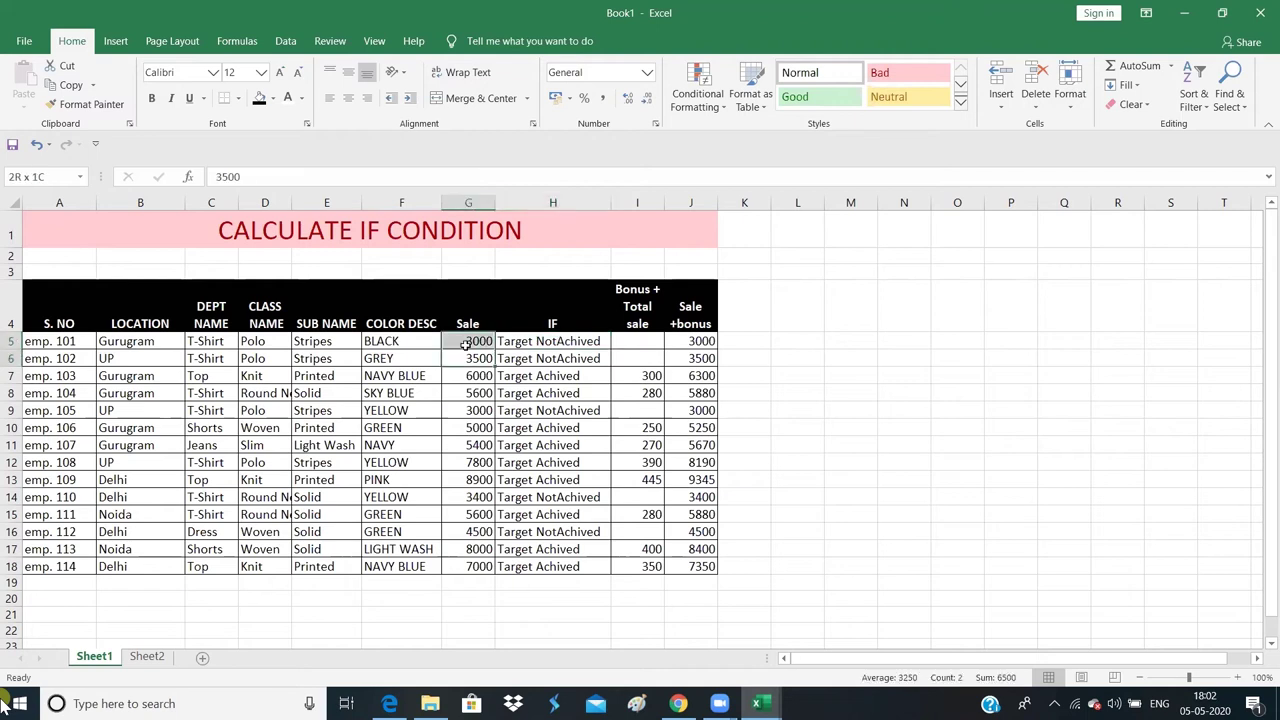
pyautogui.click(460, 344)
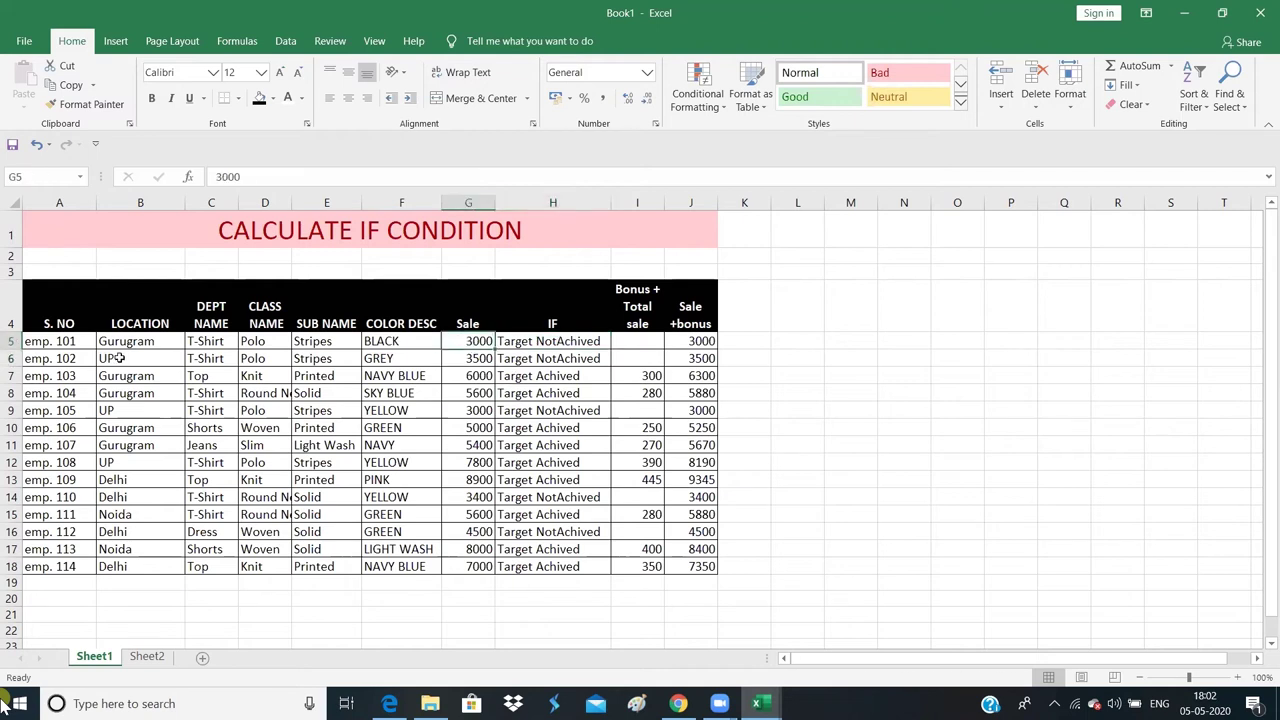
pyautogui.moveTo(120, 358); pyautogui.dragTo(203, 358)
pyautogui.click(203, 358)
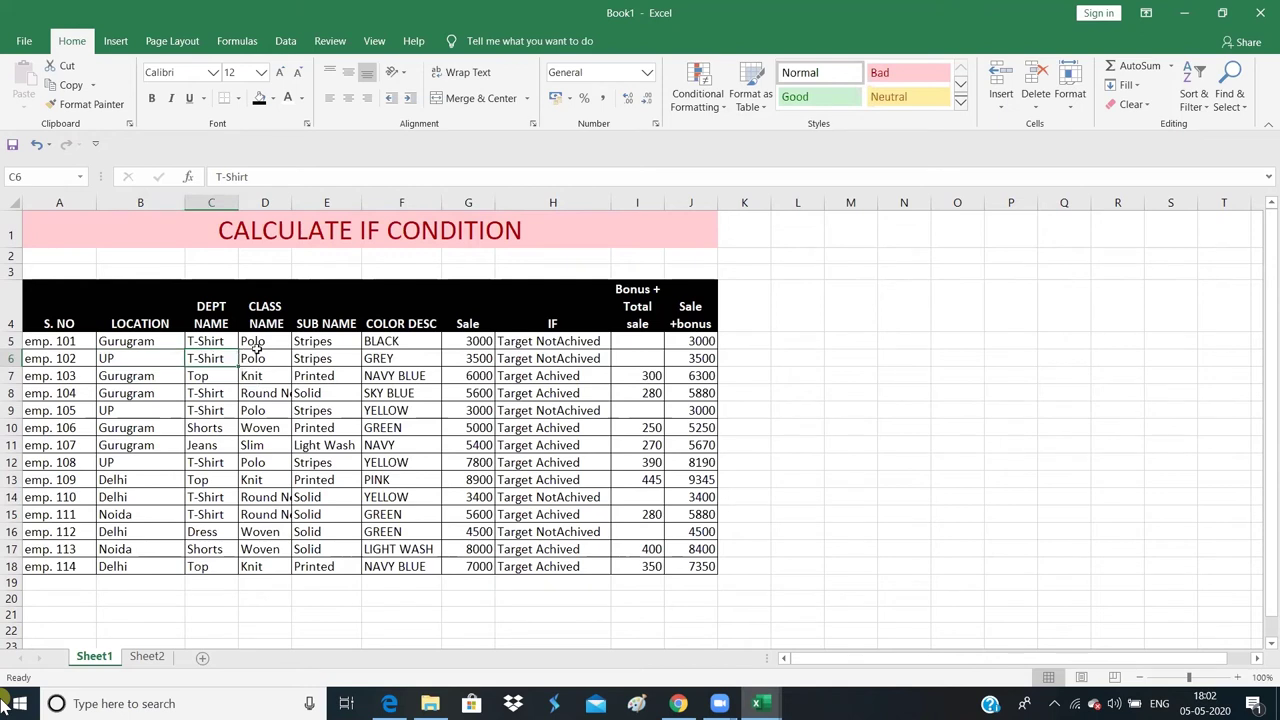
pyautogui.click(256, 344)
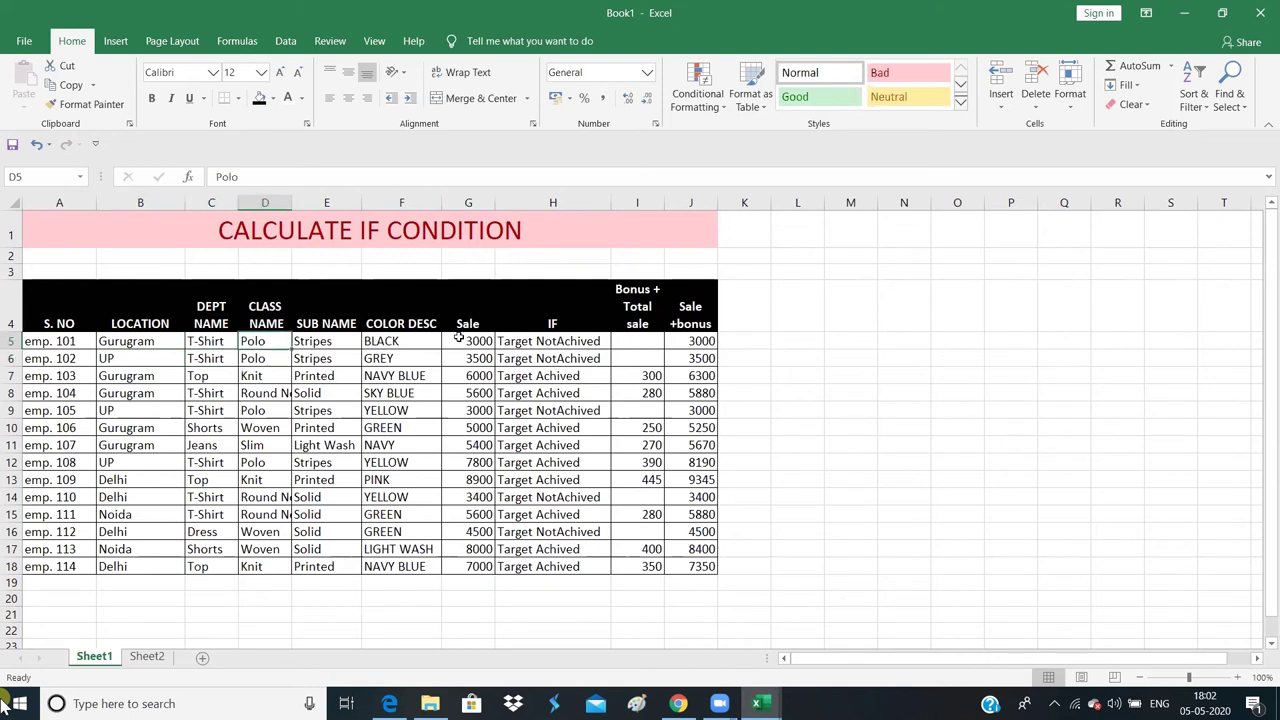
pyautogui.moveTo(462, 357); pyautogui.dragTo(477, 516)
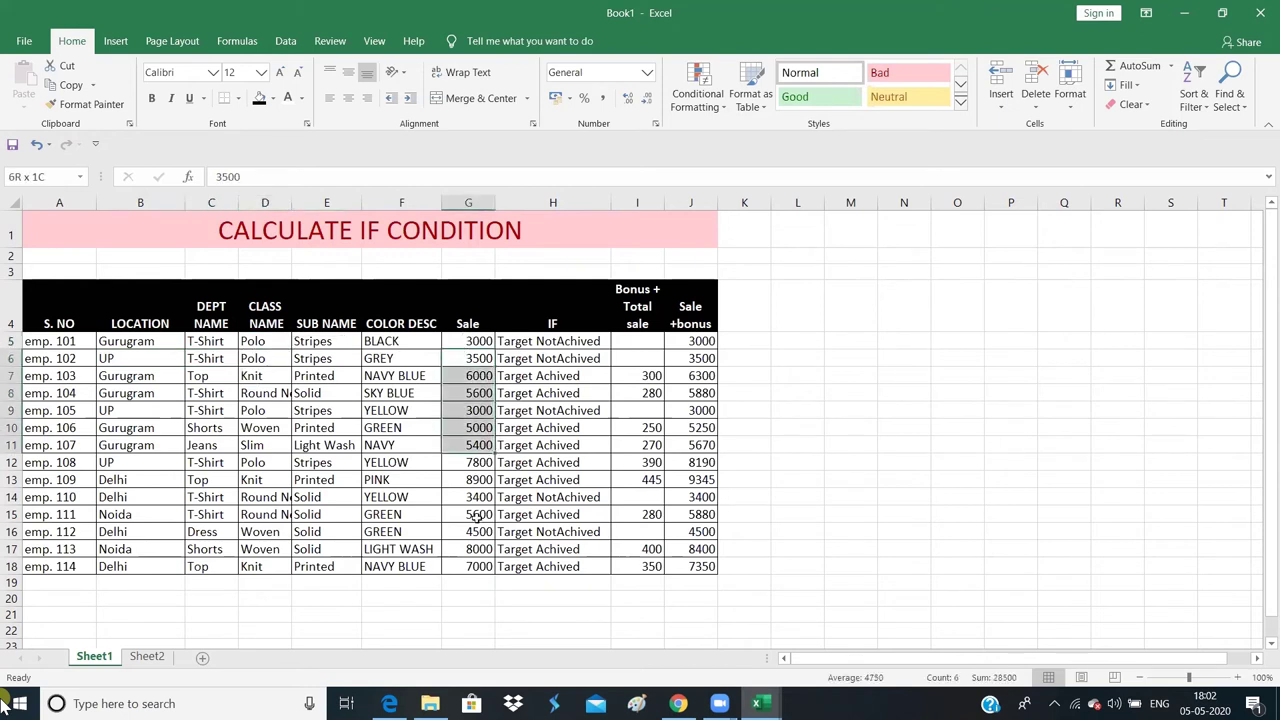
pyautogui.moveTo(477, 516); pyautogui.dragTo(477, 531)
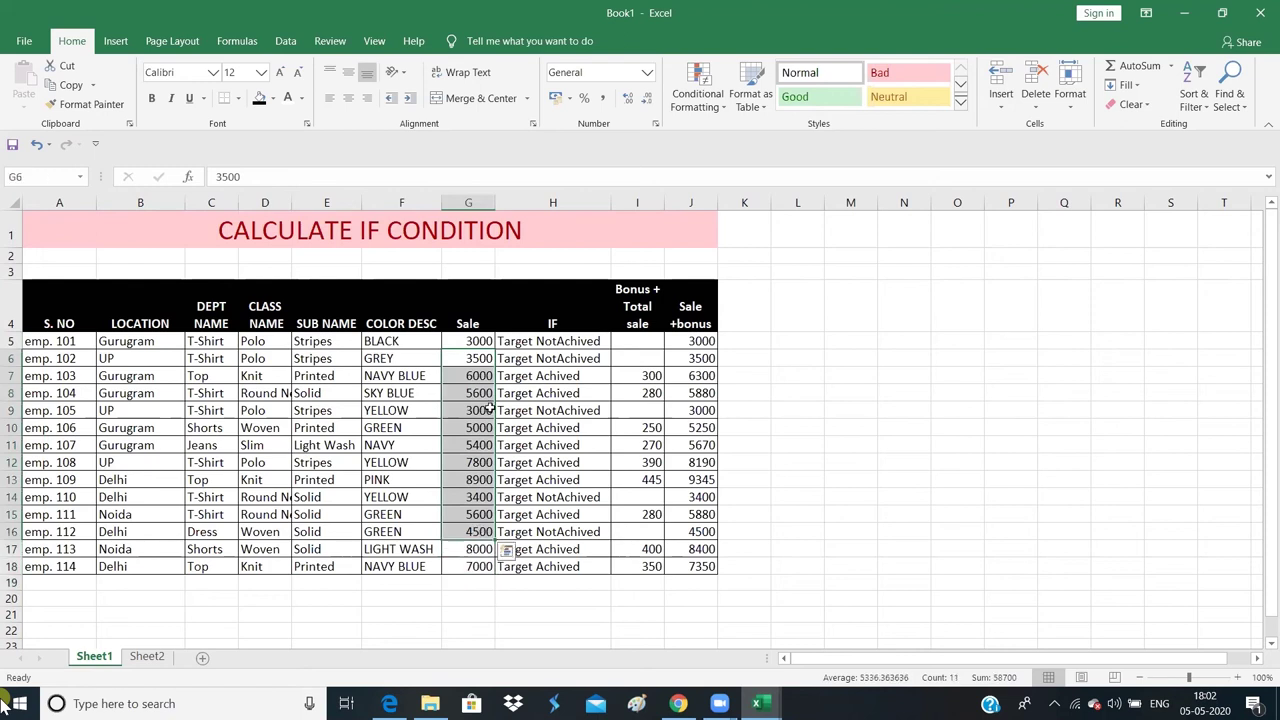
pyautogui.click(486, 378)
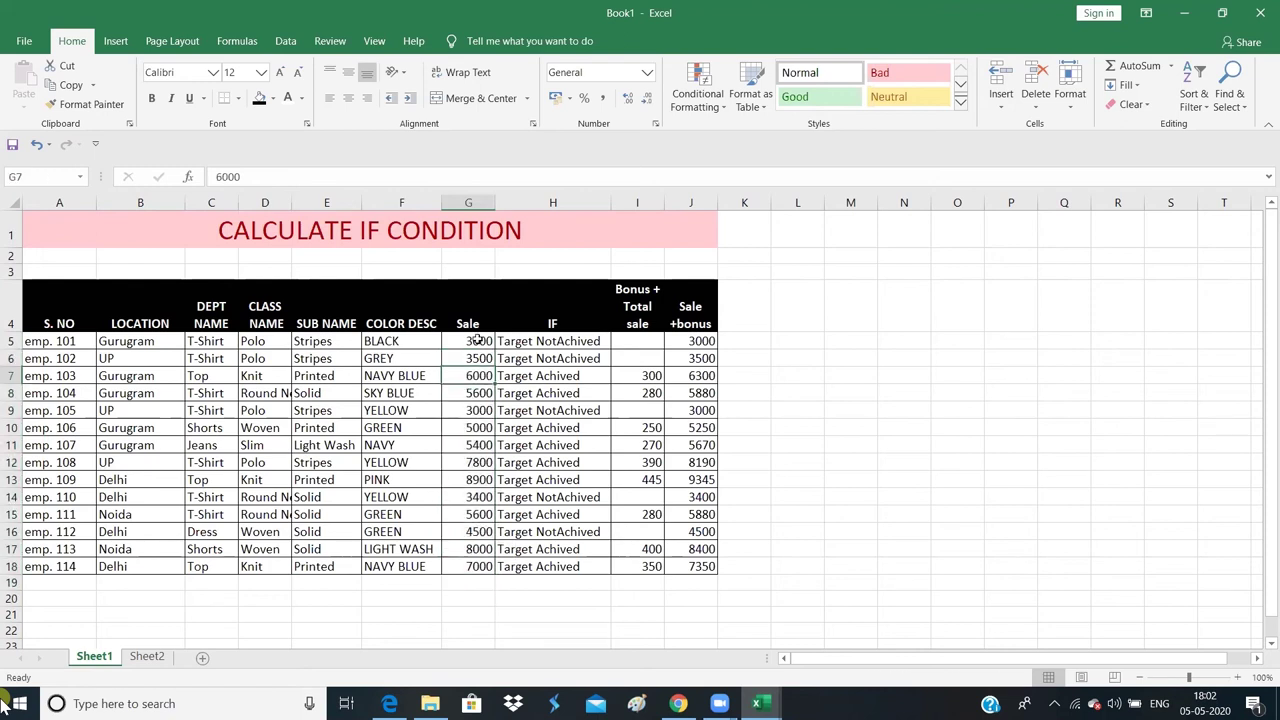
pyautogui.click(478, 341)
pyautogui.click(514, 344)
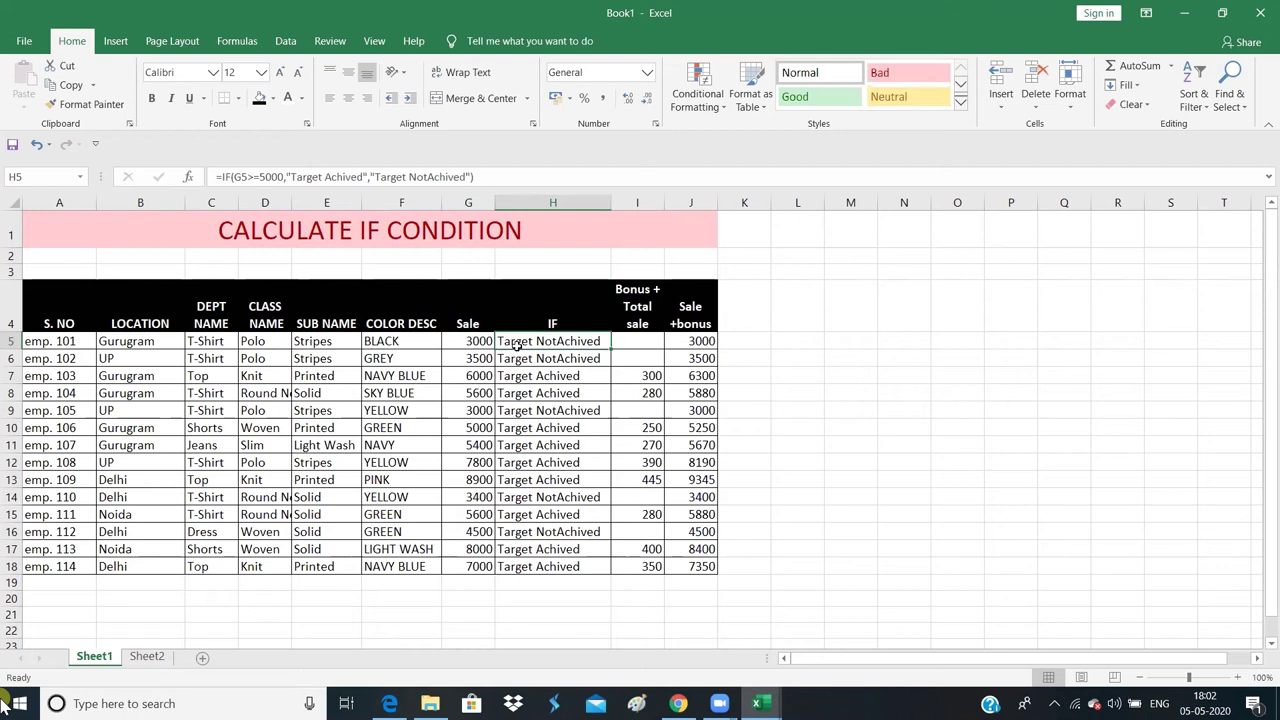
# Step: Change H5's comparison to G5>=5000 and fill the IF formula down to H18
pyautogui.click(256, 177)
pyautogui.write('=')
pyautogui.click(545, 390)
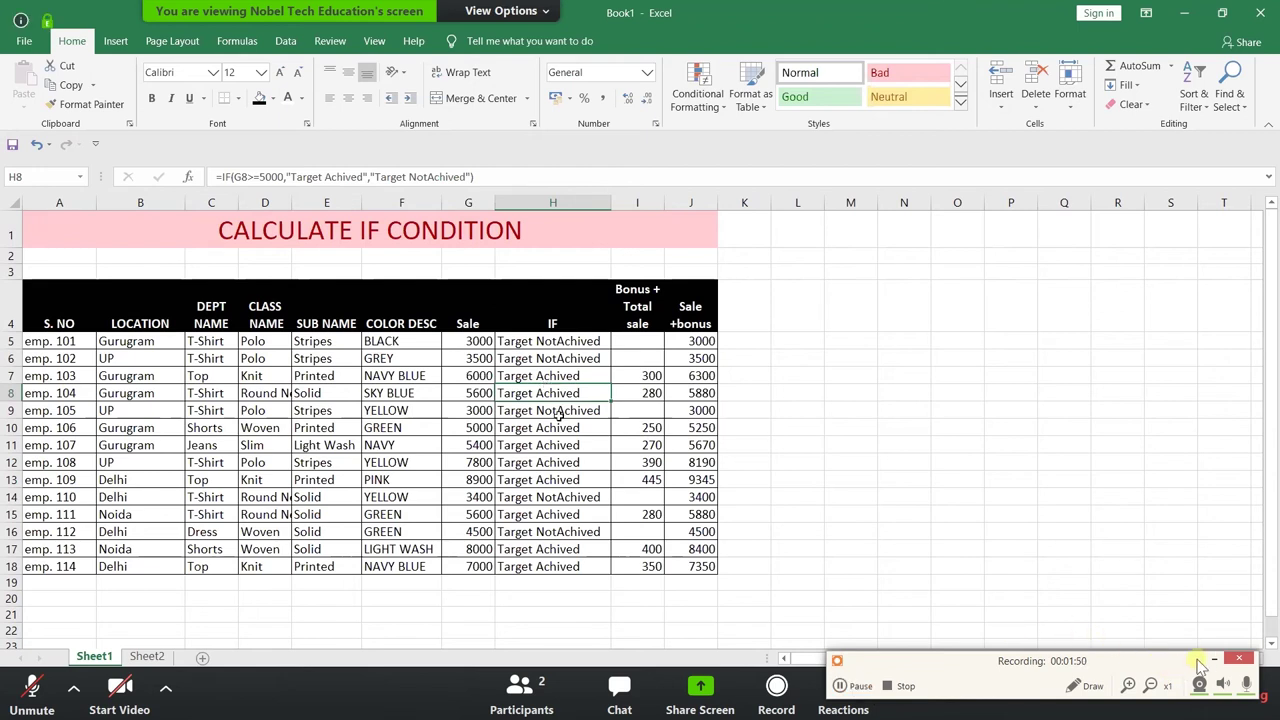
pyautogui.click(557, 412)
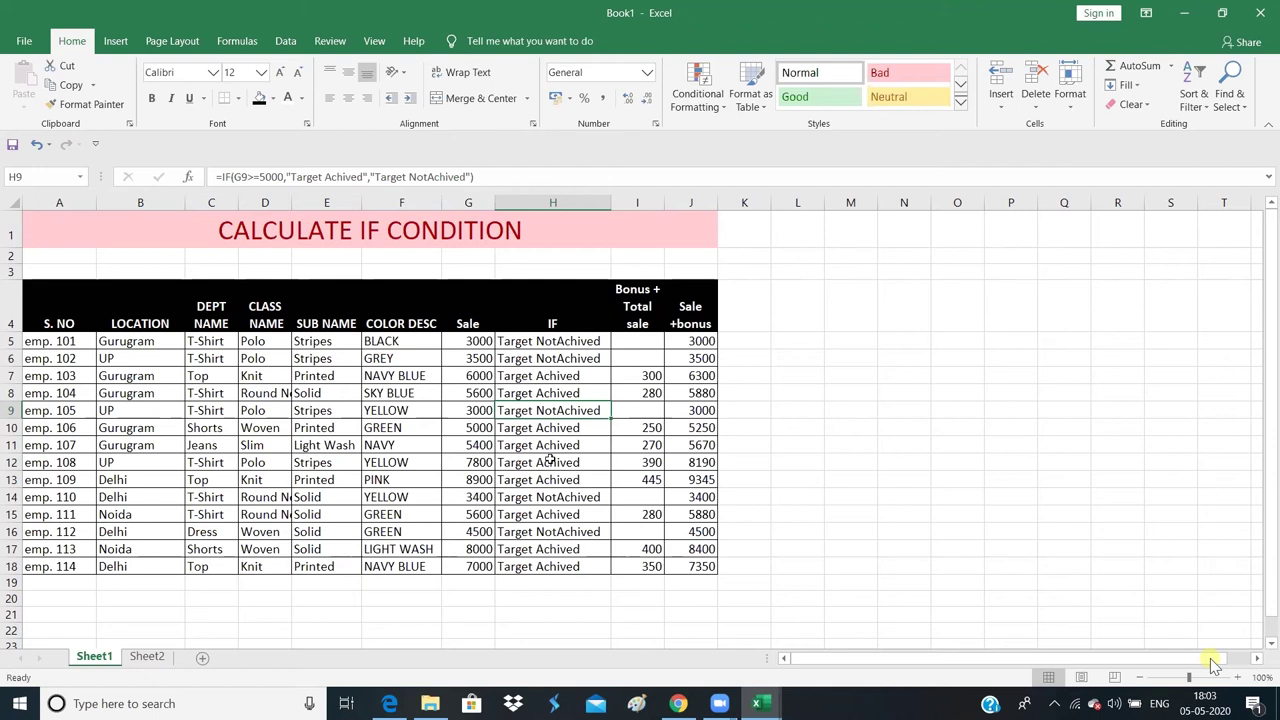
pyautogui.moveTo(563, 344)
pyautogui.mouseDown()
pyautogui.moveTo(551, 497)
pyautogui.moveTo(560, 627)
pyautogui.moveTo(568, 562)
pyautogui.mouseUp()
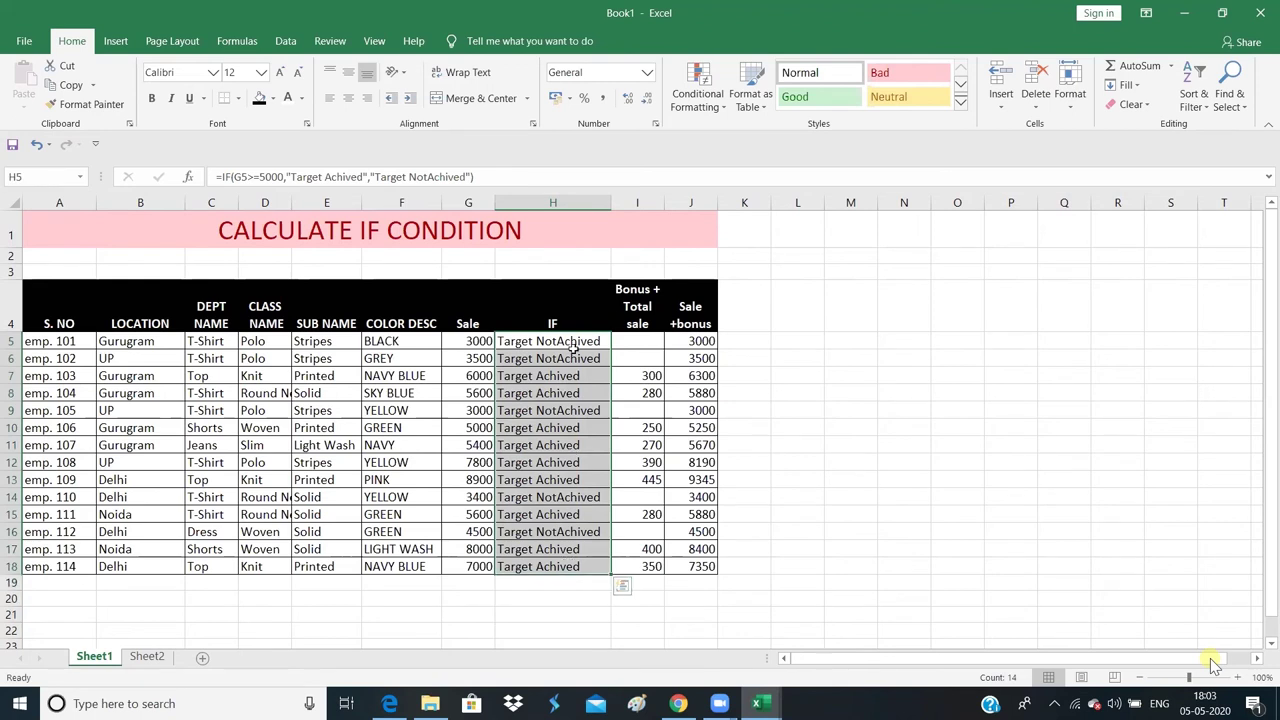
# Step: Delete H5's formula and start a new =IF( entry in the Function Arguments dialog
pyautogui.click(572, 345)
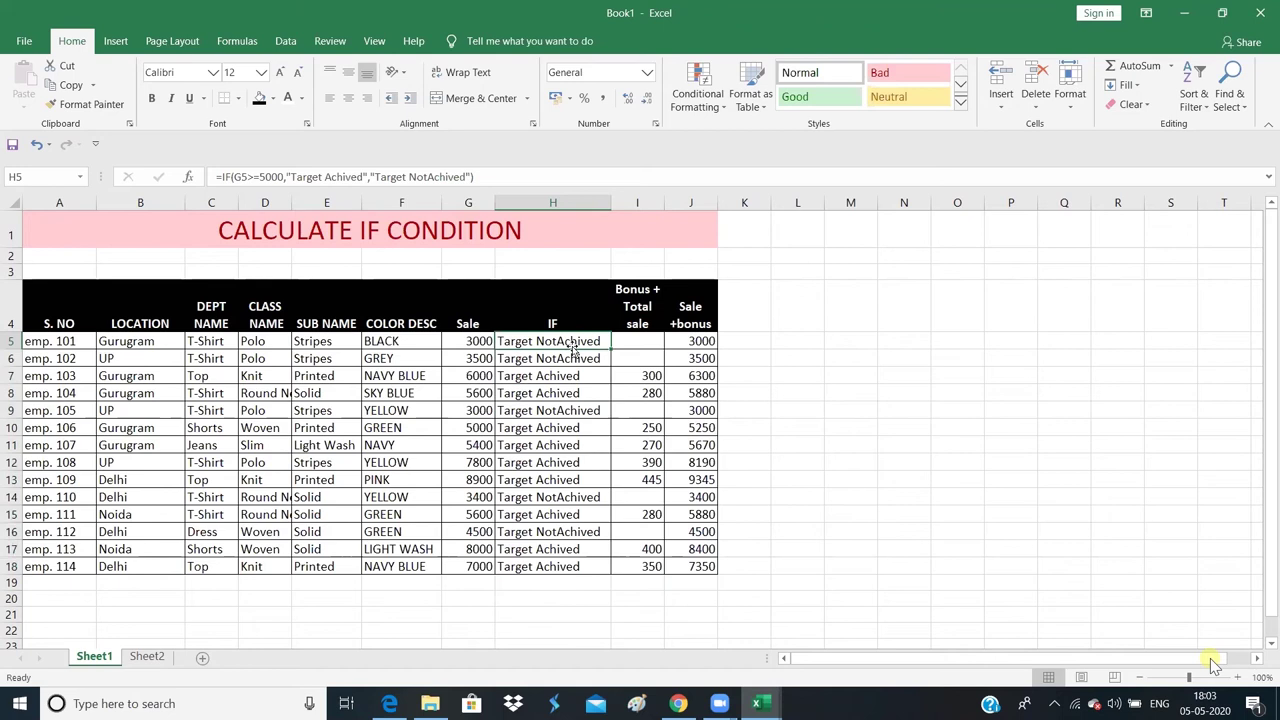
pyautogui.press('Delete')
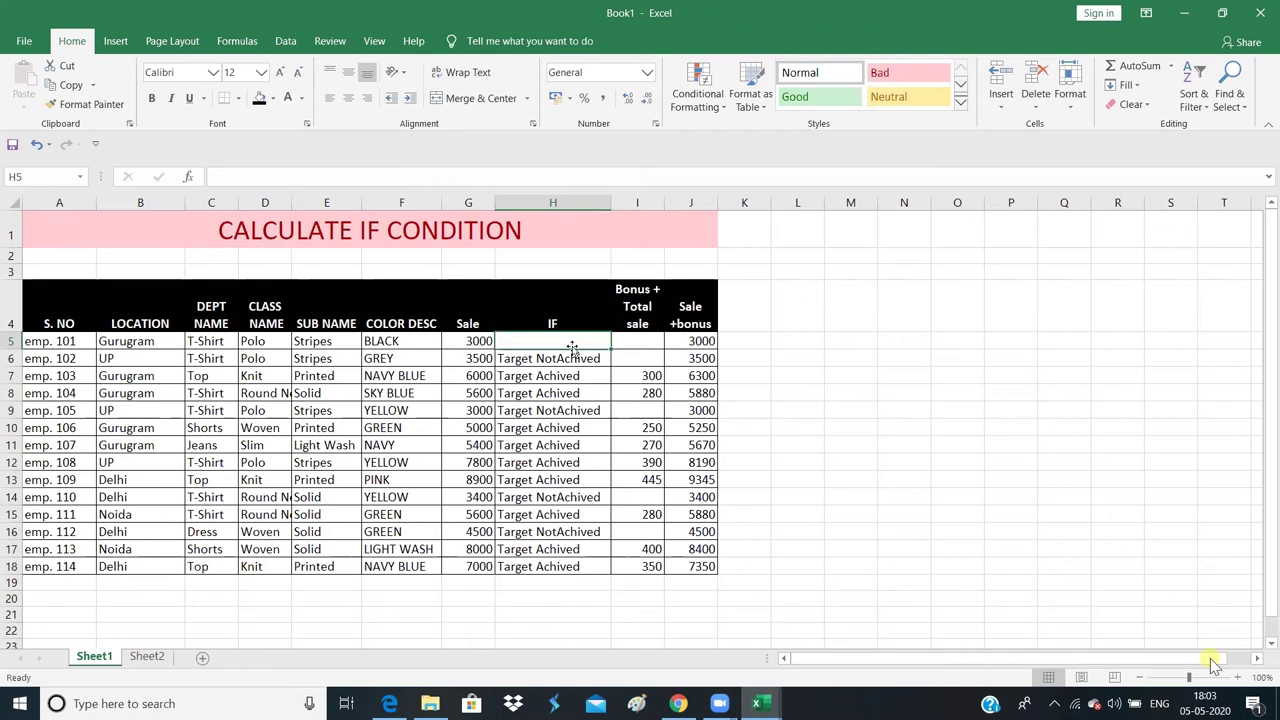
pyautogui.write('=')
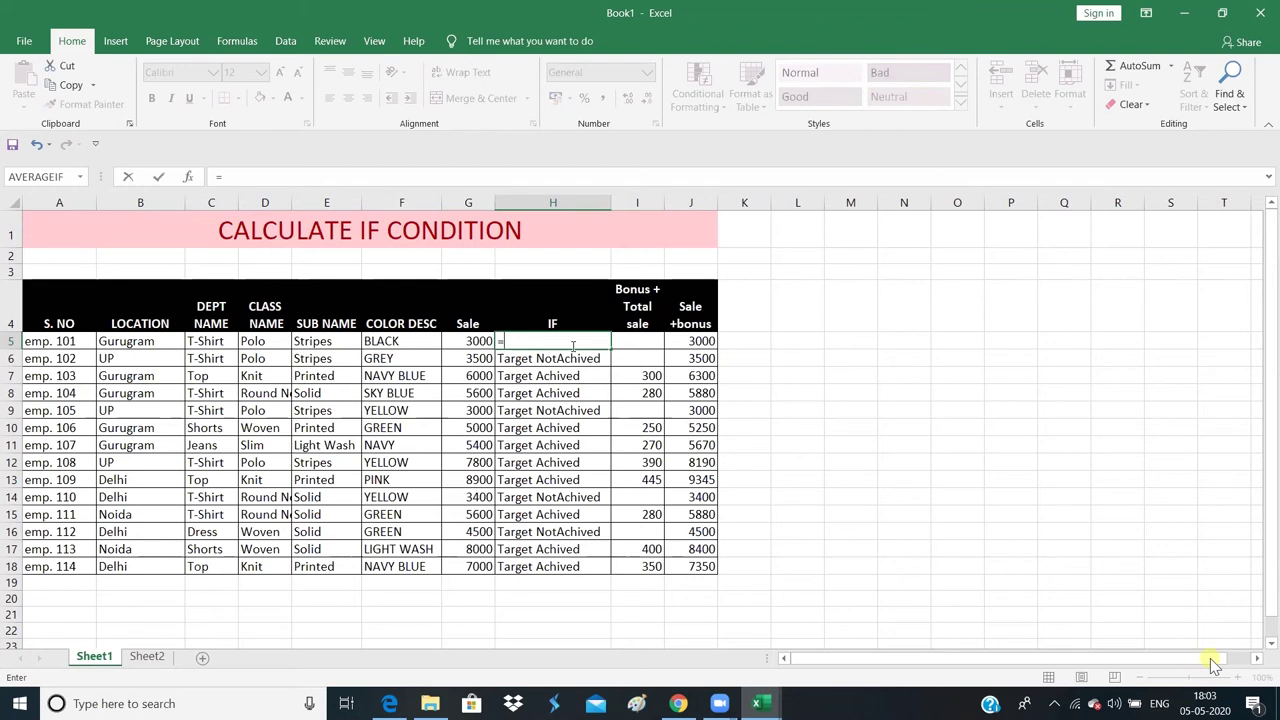
pyautogui.write('if(')
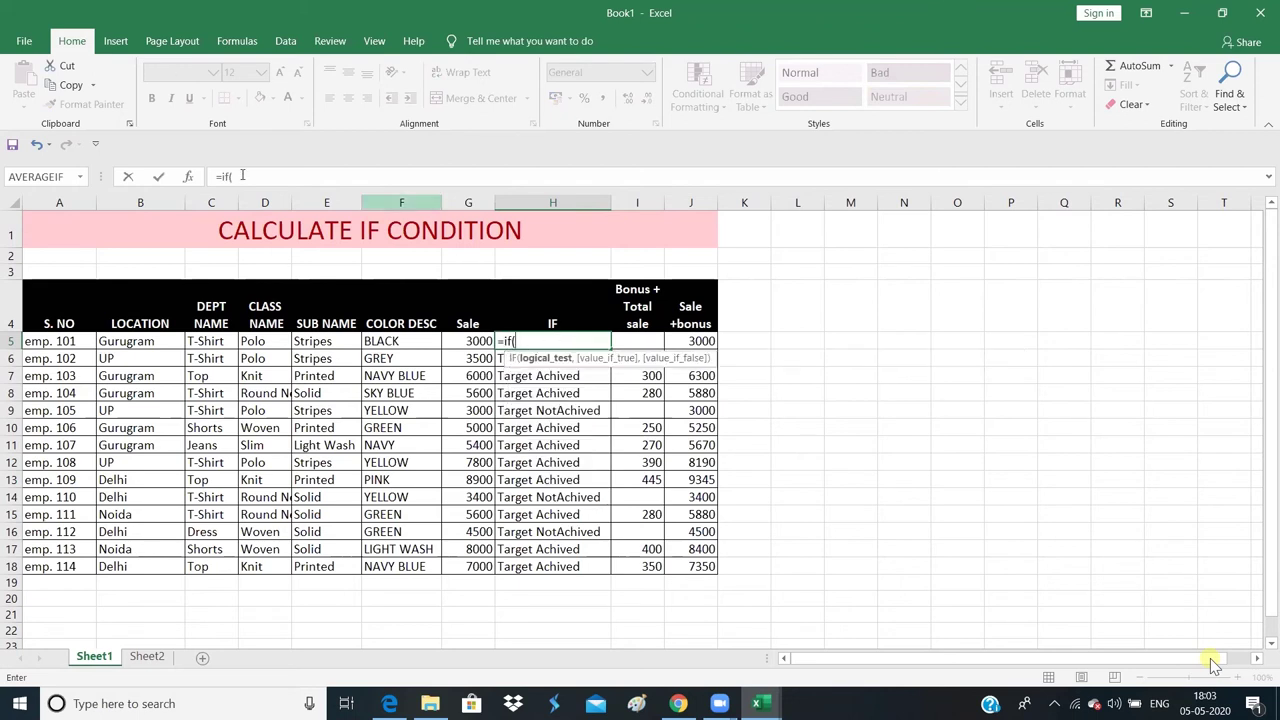
pyautogui.click(187, 176)
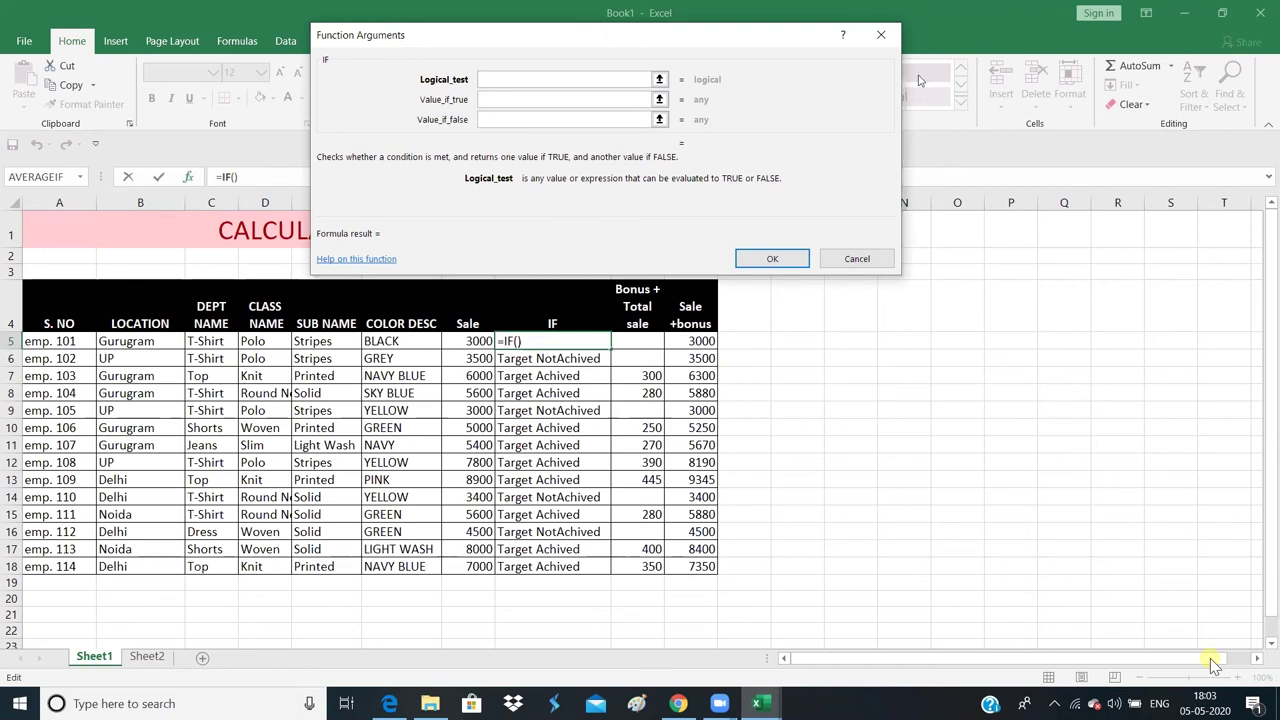
# Step: Set the IF logical test to G5>=5000 and the true value to Target
pyautogui.moveTo(603, 45); pyautogui.dragTo(977, 52)
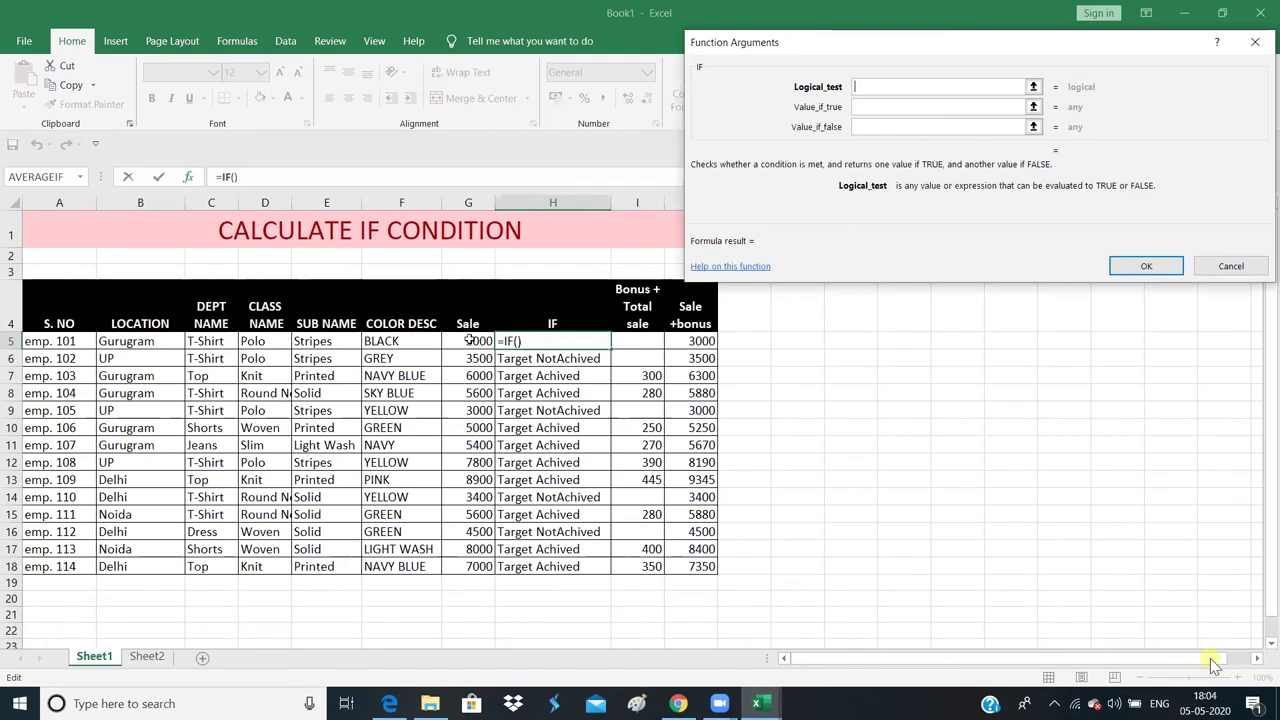
pyautogui.click(469, 340)
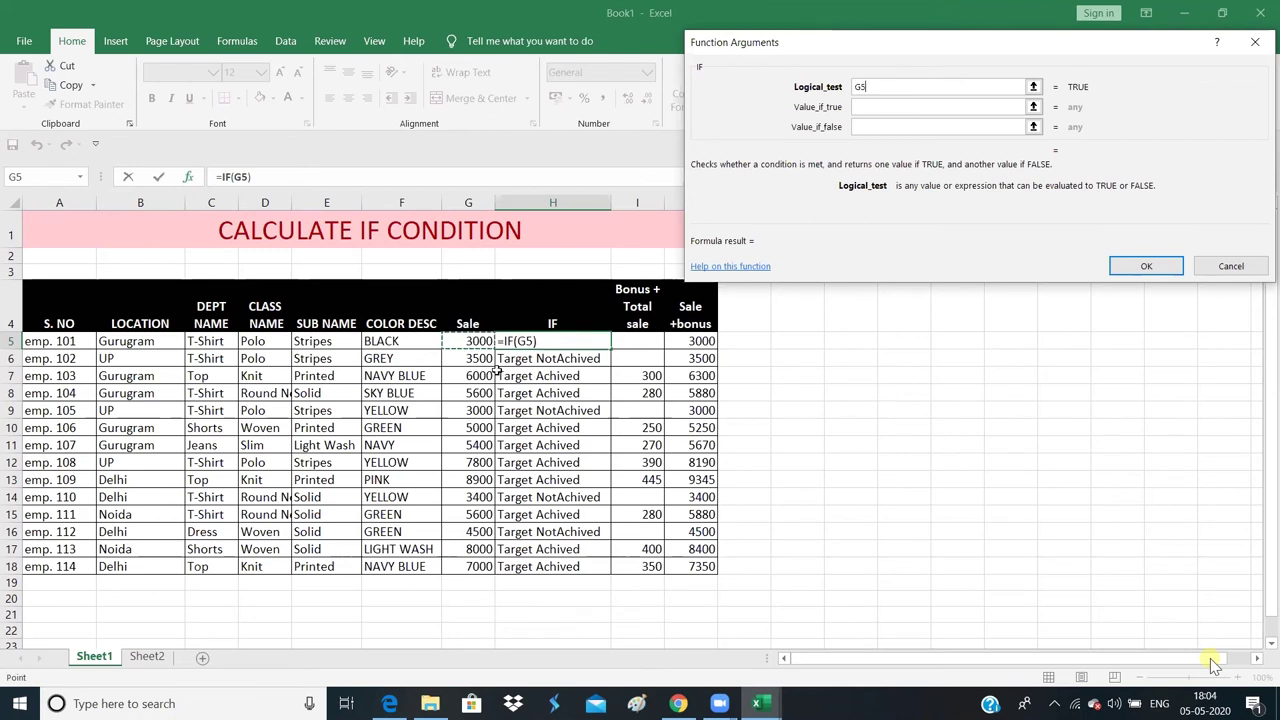
pyautogui.write('>=')
pyautogui.press('BackSpace')
pyautogui.press('BackSpace')
pyautogui.write('=')
pyautogui.press('BackSpace')
pyautogui.write('>=')
pyautogui.write('5000')
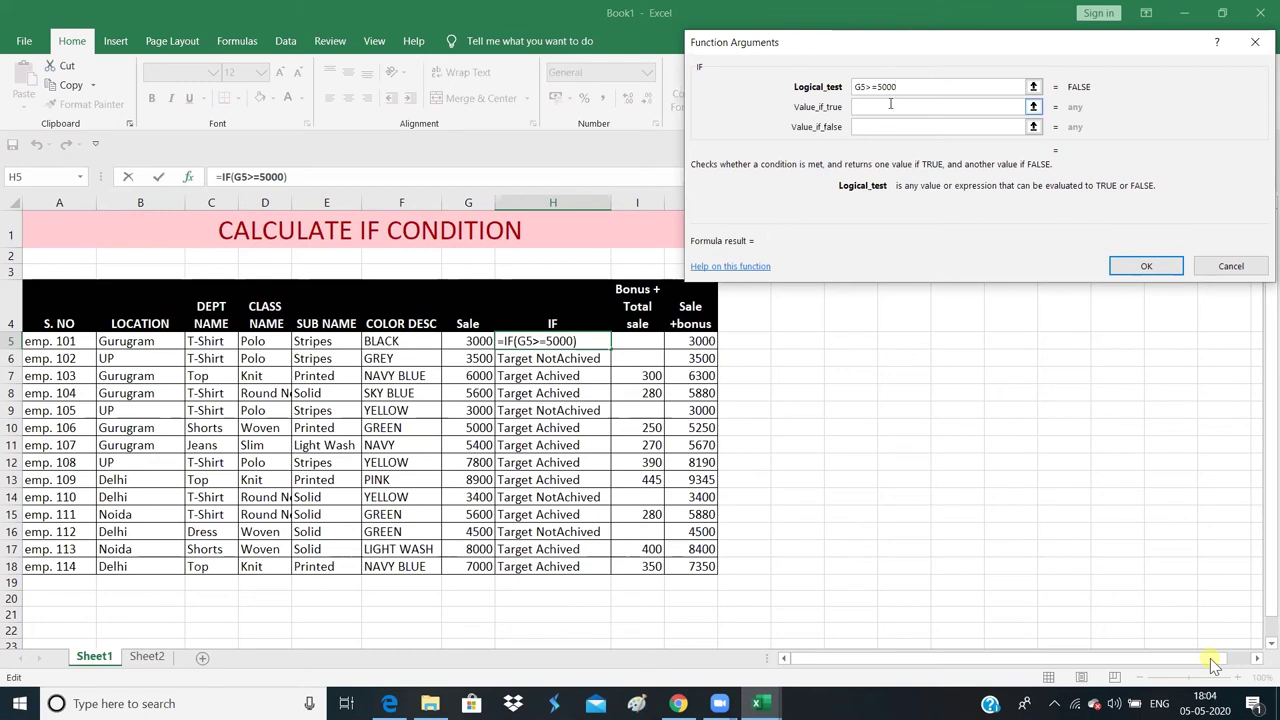
pyautogui.click(890, 104)
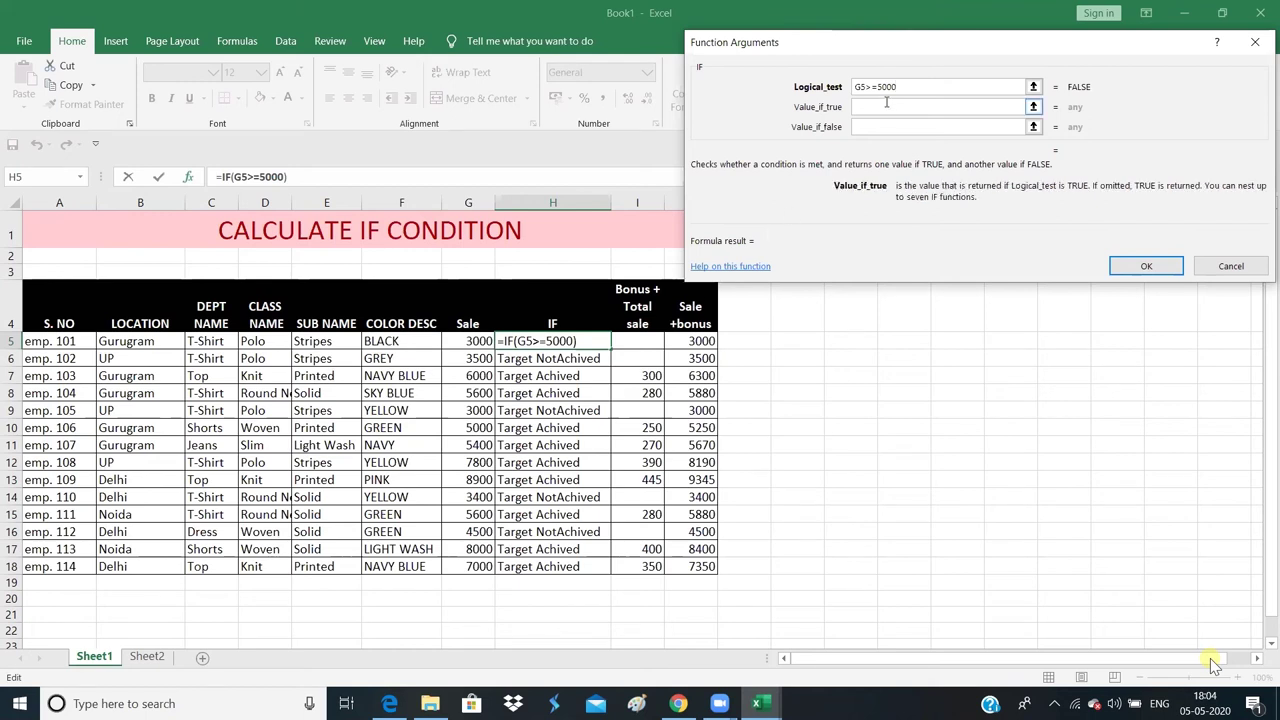
pyautogui.write('T')
pyautogui.write('arge')
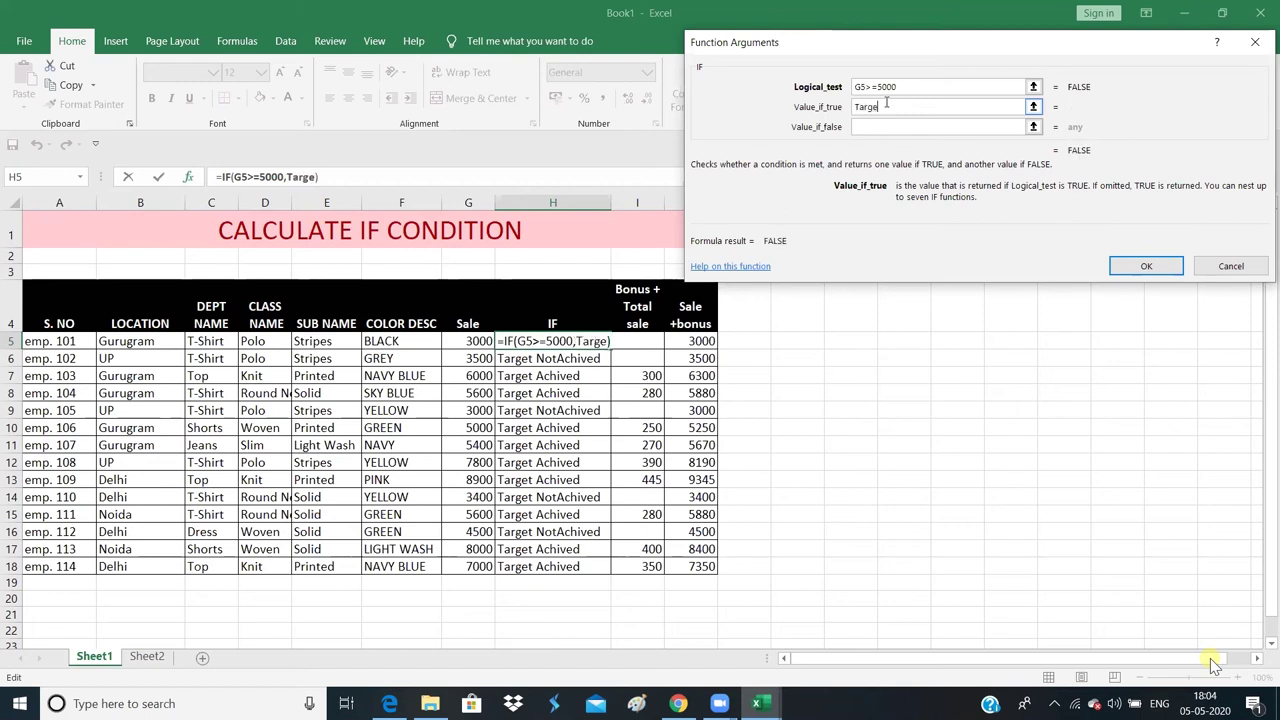
pyautogui.write('t ')
pyautogui.write('a')
pyautogui.press('BackSpace')
pyautogui.press('Return')
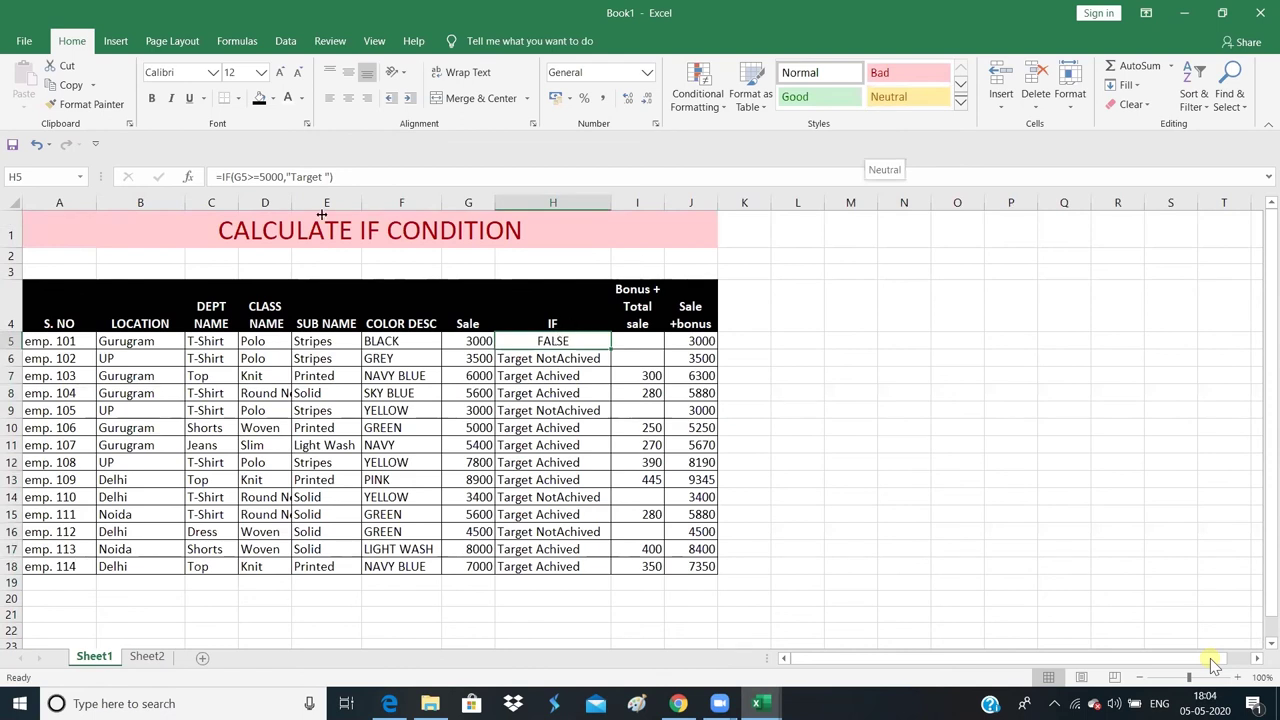
# Step: Edit H5's IF arguments: true value 'Target Achived', false value 'Target not Achived'
pyautogui.click(189, 178)
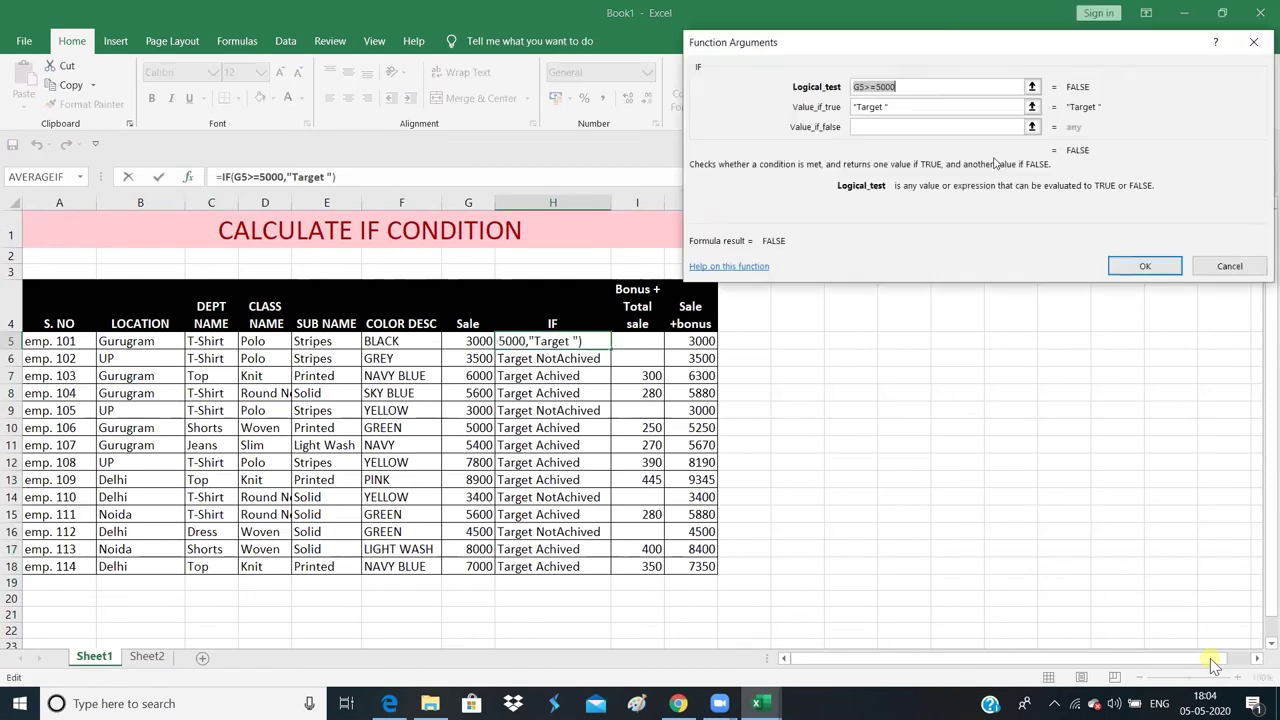
pyautogui.click(940, 108)
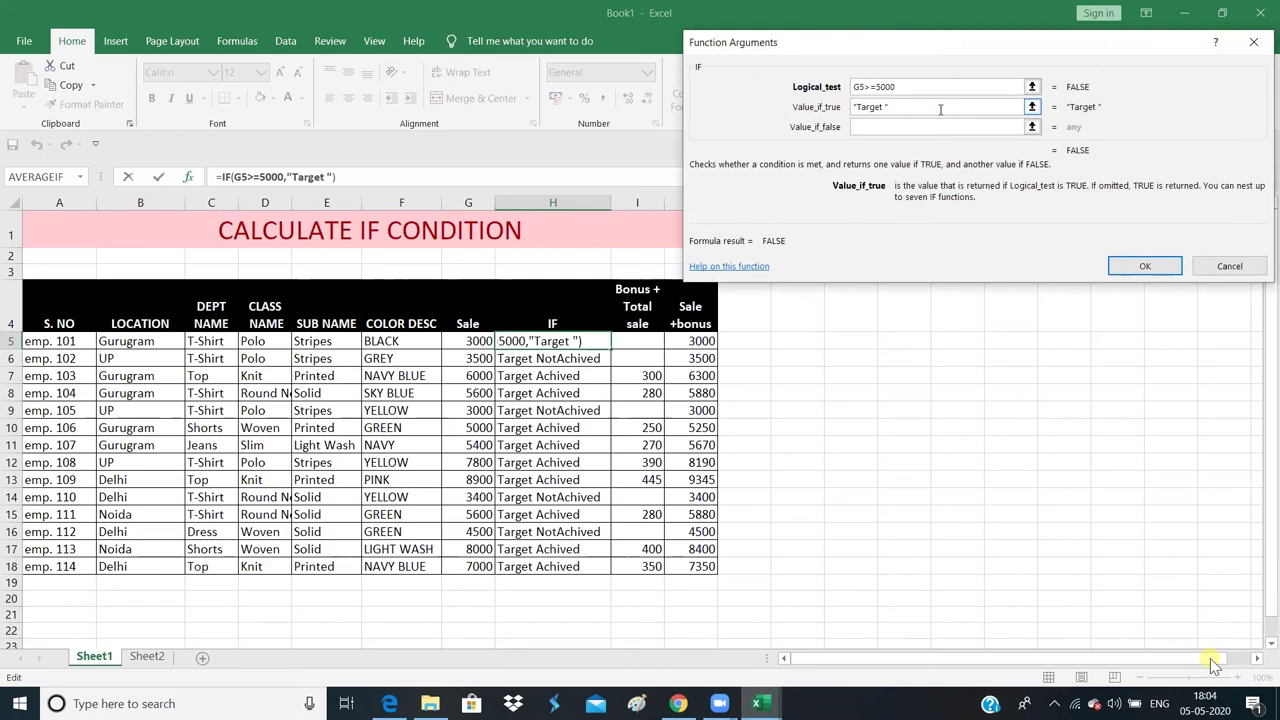
pyautogui.press('BackSpace')
pyautogui.press('BackSpace')
pyautogui.press('BackSpace')
pyautogui.press('BackSpace')
pyautogui.press('BackSpace')
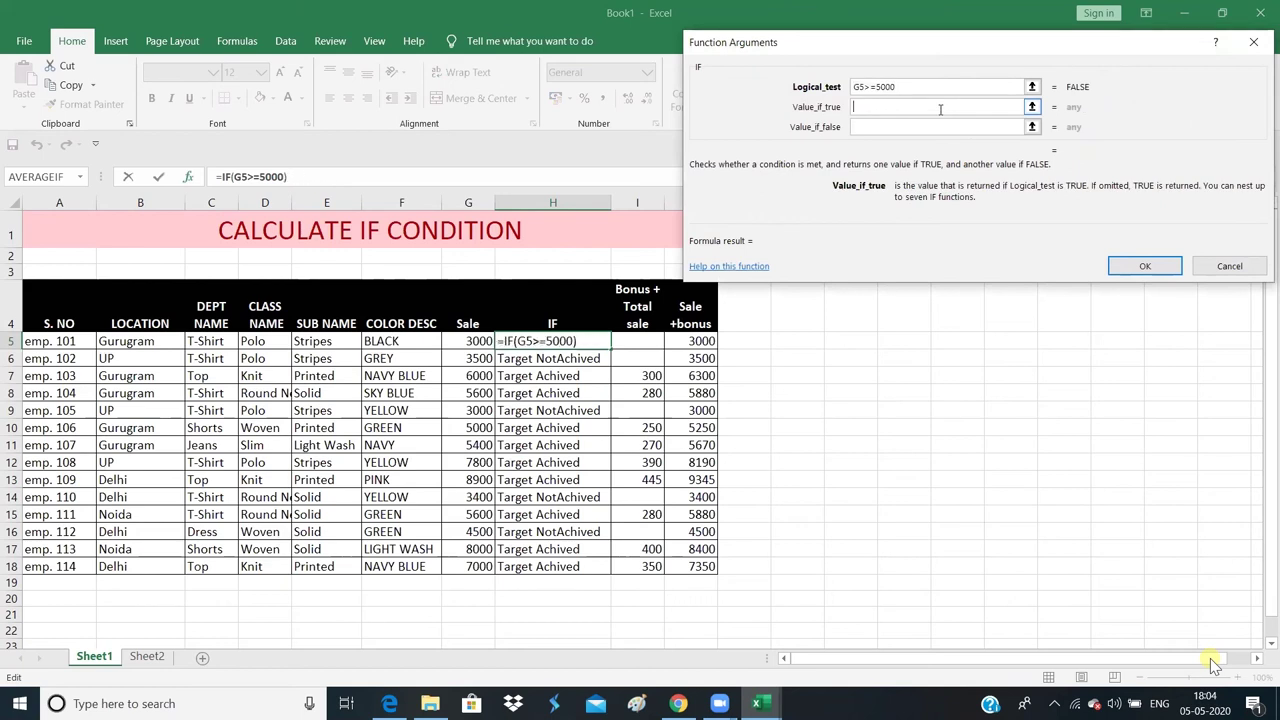
pyautogui.write('Ta')
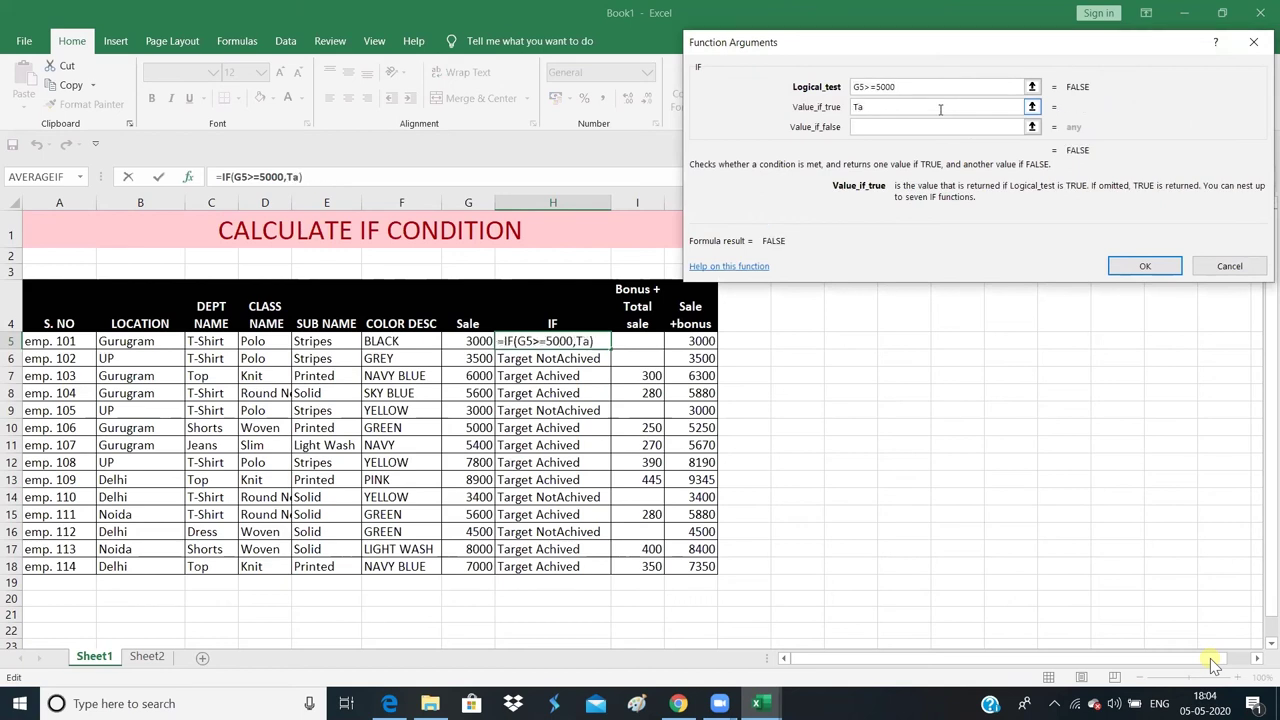
pyautogui.write('rget ')
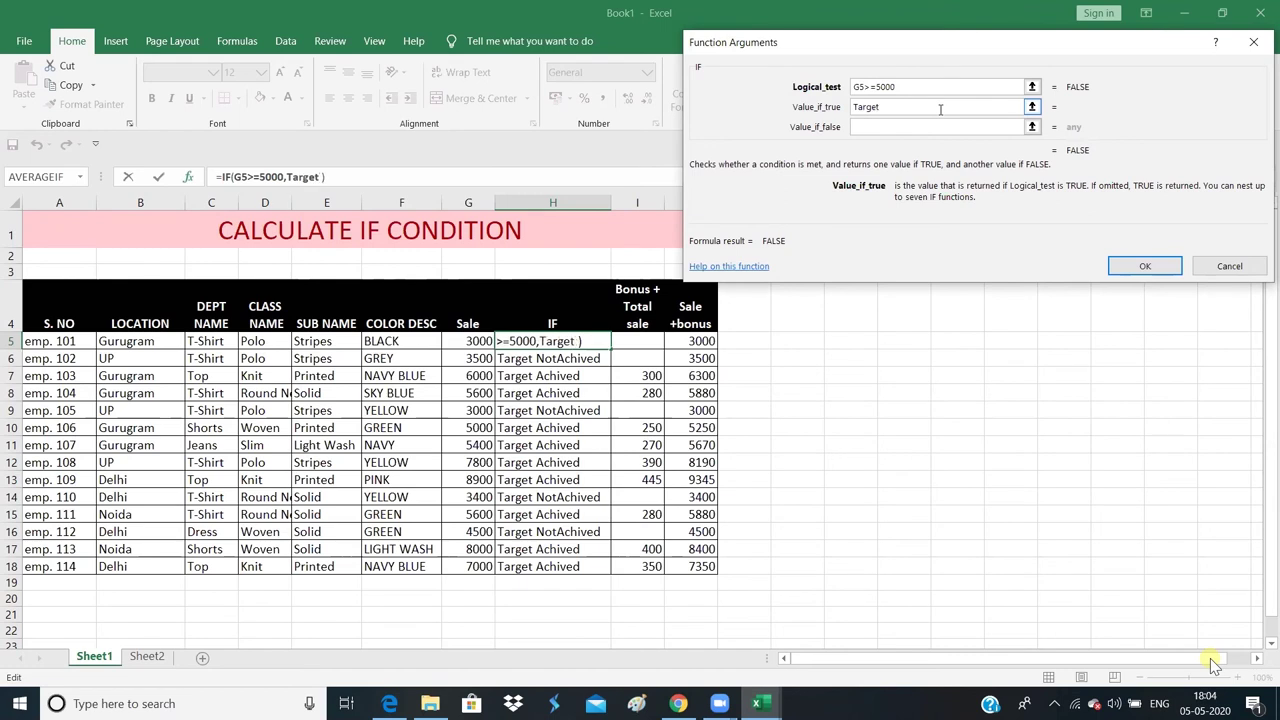
pyautogui.write('Achi')
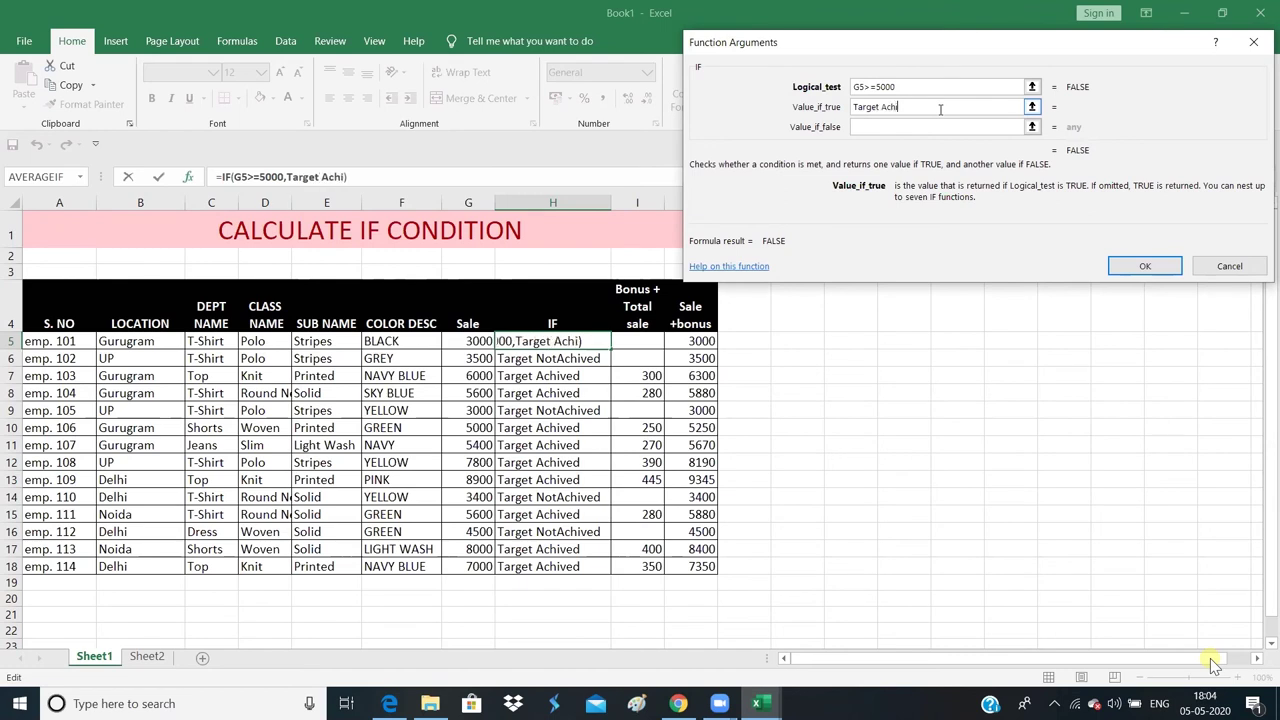
pyautogui.write('ve')
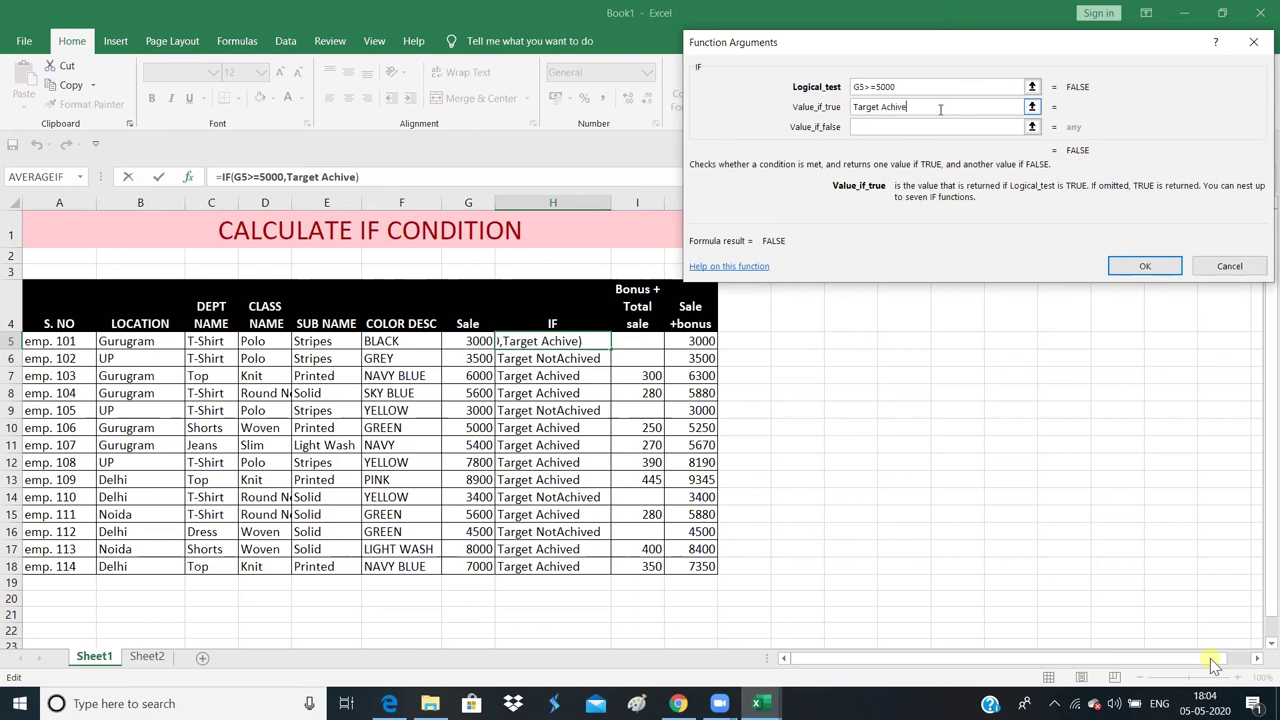
pyautogui.write('d')
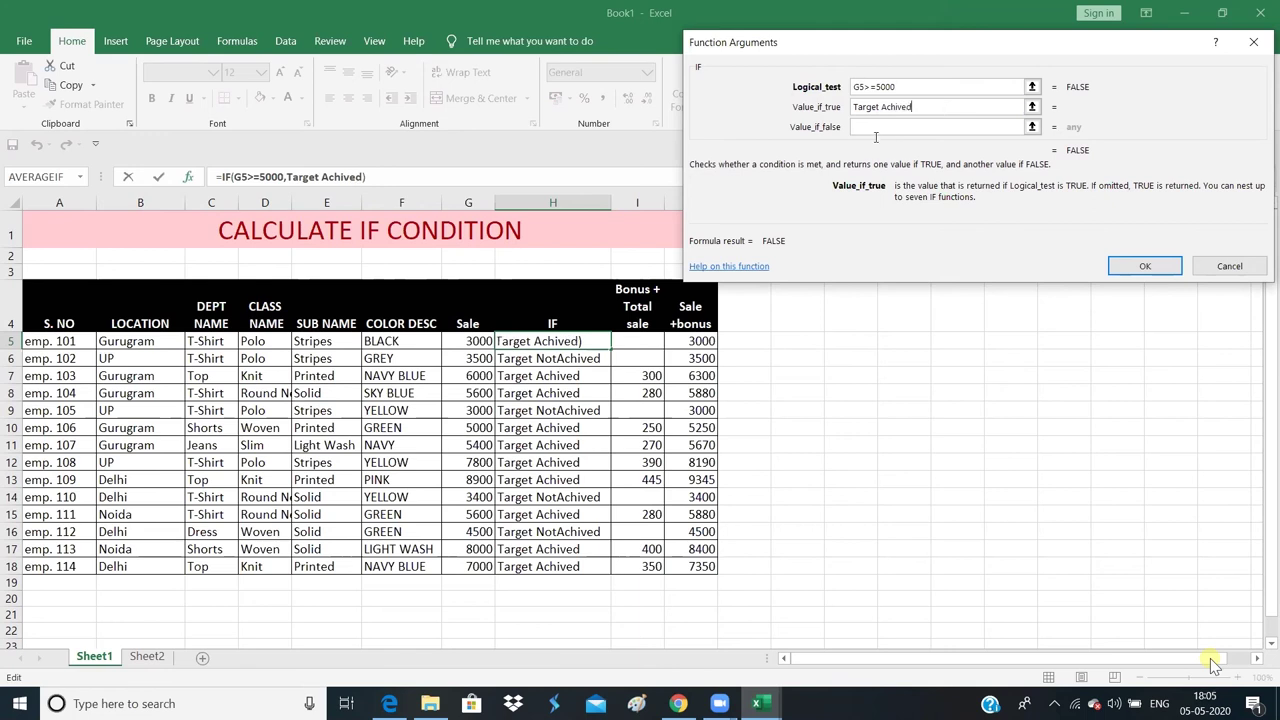
pyautogui.click(886, 128)
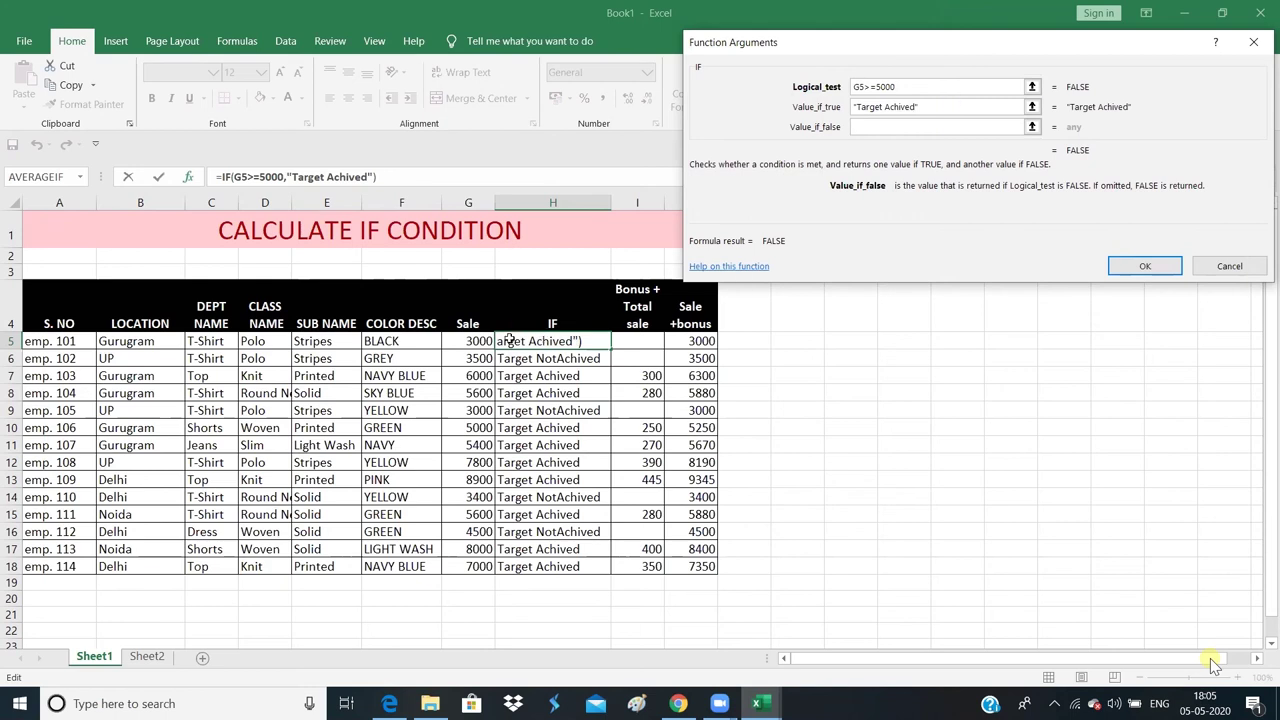
pyautogui.click(914, 128)
pyautogui.write('ta')
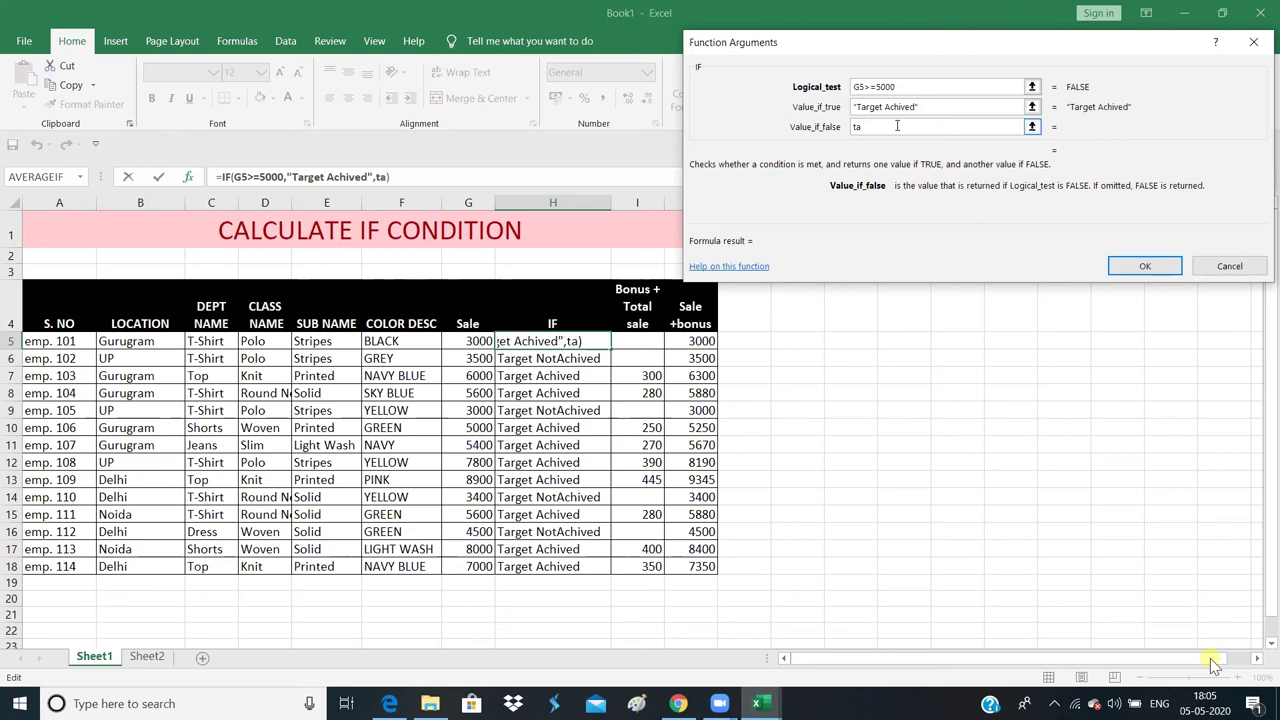
pyautogui.press('BackSpace')
pyautogui.press('BackSpace')
pyautogui.write('Ta')
pyautogui.write('rget')
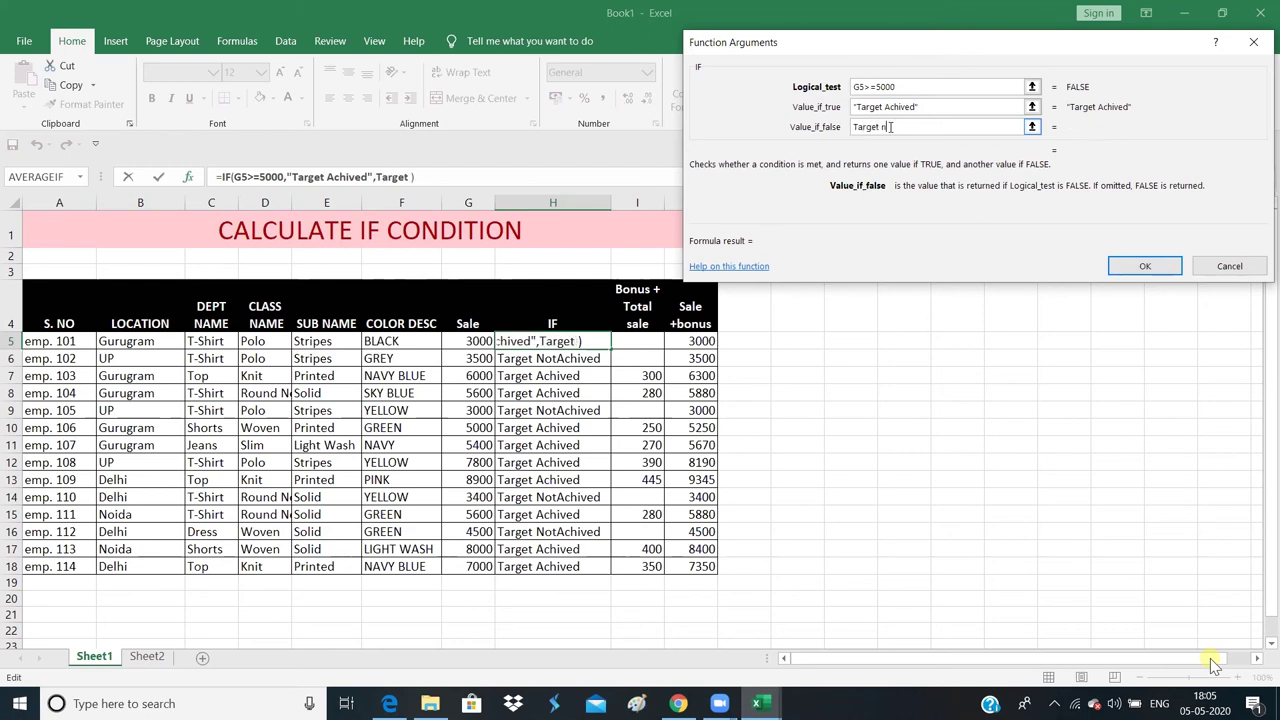
pyautogui.write(' not a')
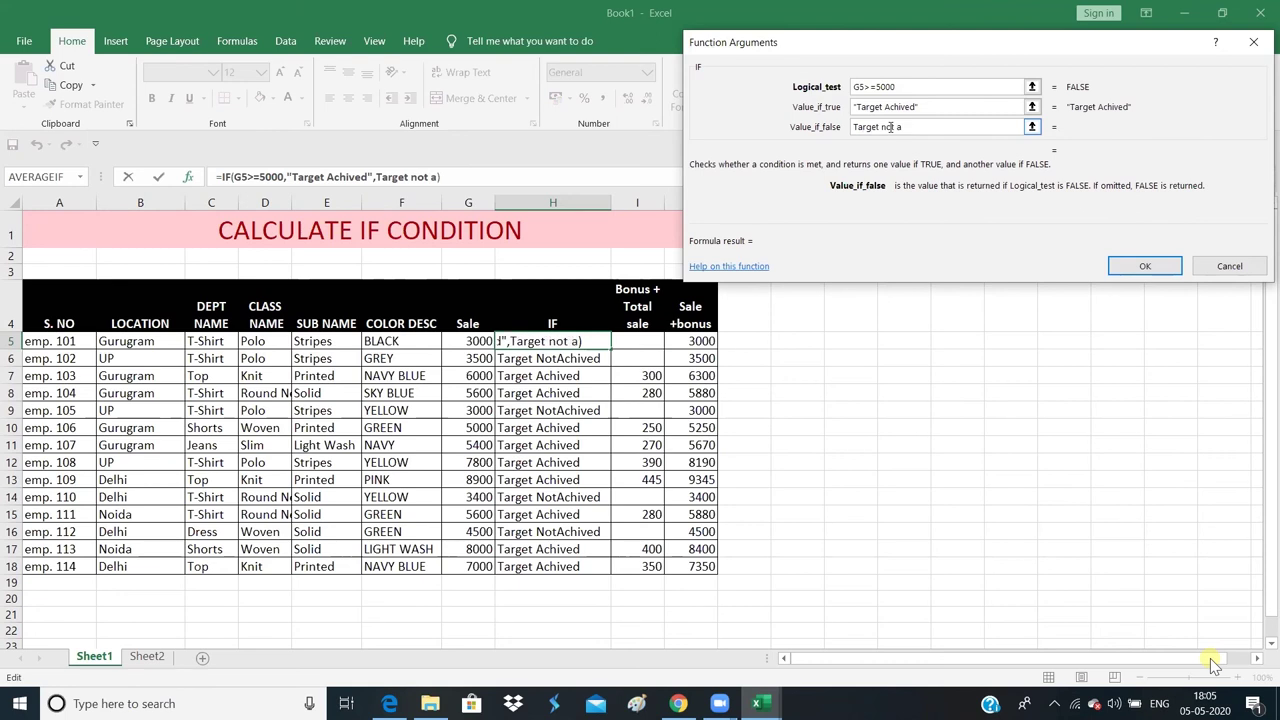
pyautogui.press('BackSpace')
pyautogui.write('Ach')
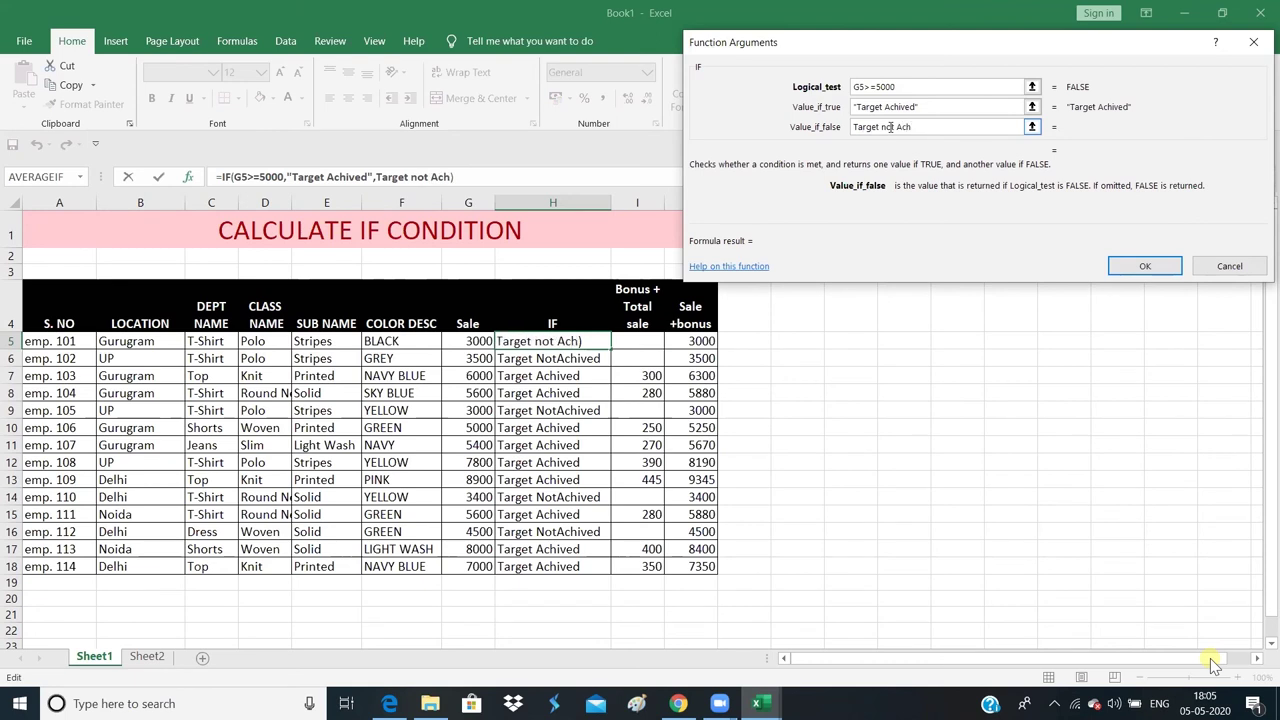
pyautogui.write('ived')
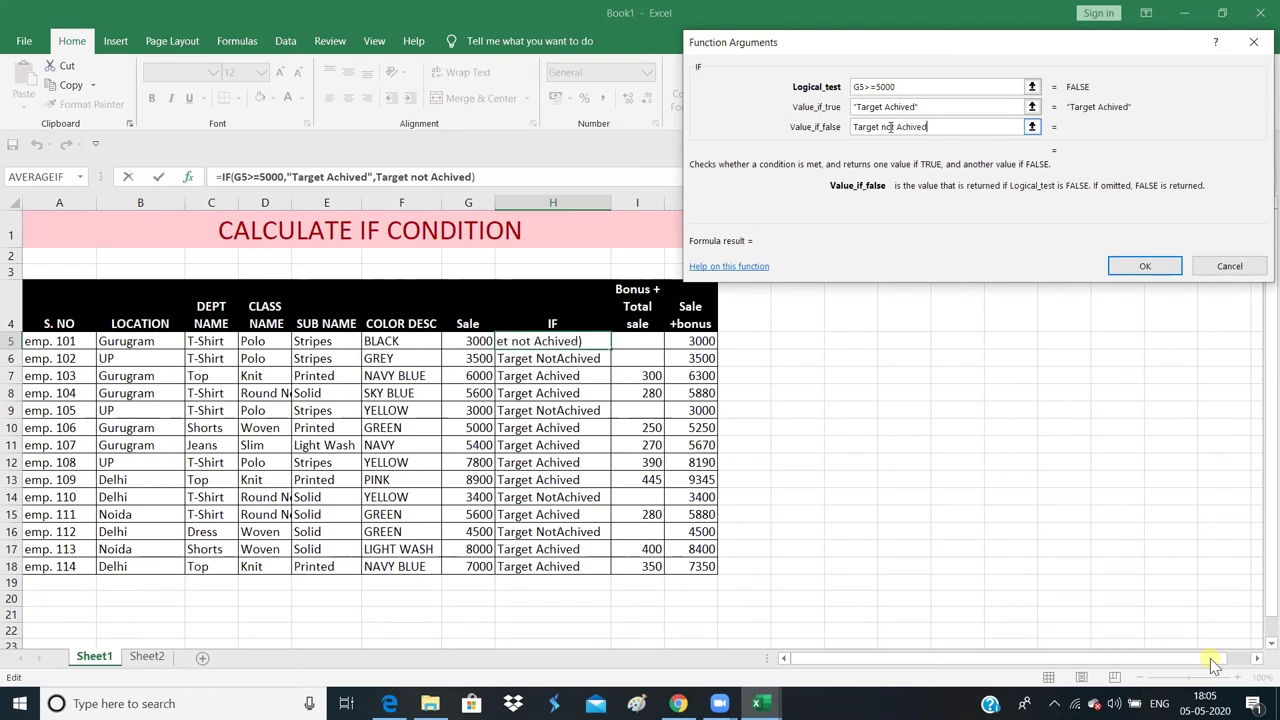
pyautogui.click(1137, 268)
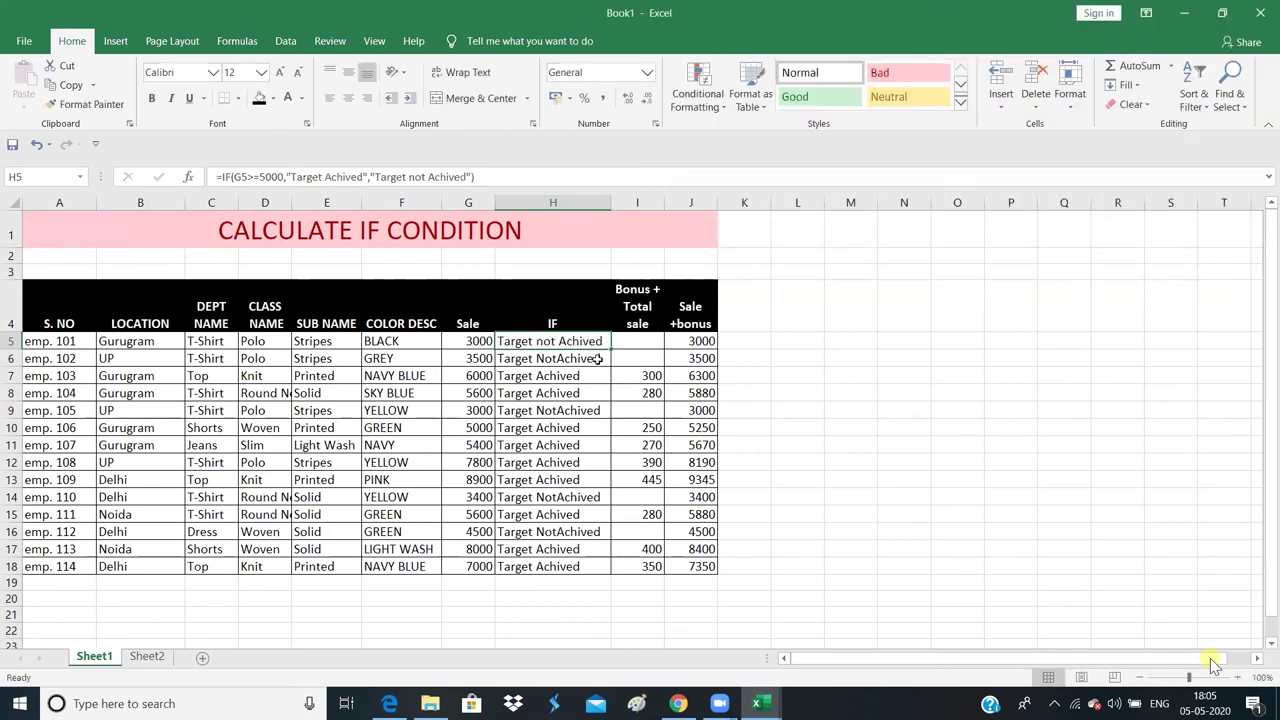
# Step: Clear the old results below H5 and fill the H5 status formula down to H18
pyautogui.moveTo(597, 358); pyautogui.dragTo(599, 591)
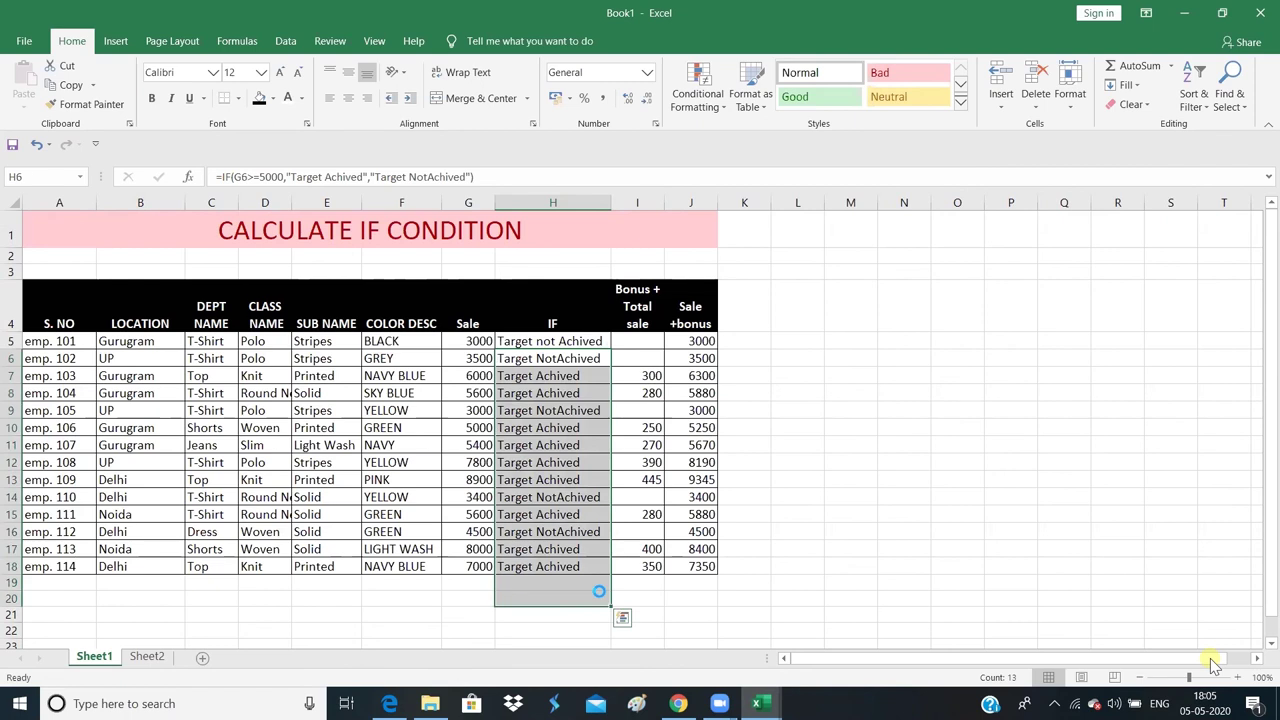
pyautogui.press('Delete')
pyautogui.click(580, 344)
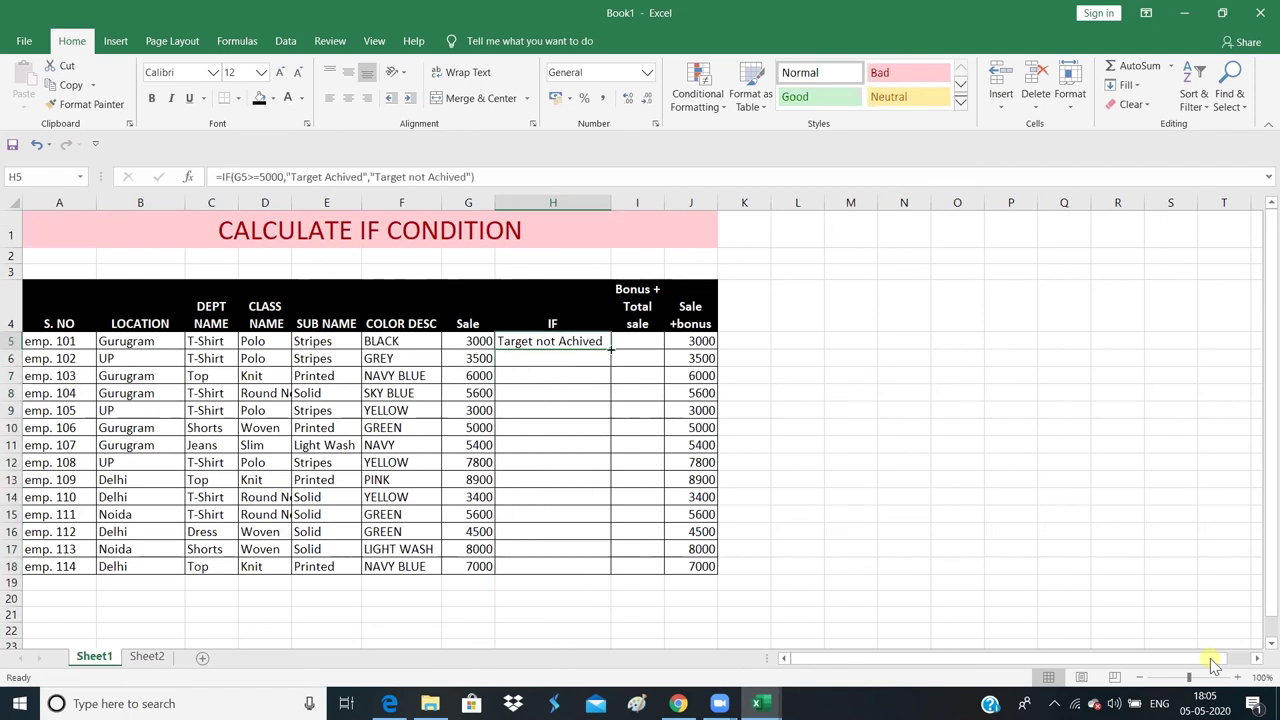
pyautogui.moveTo(611, 352)
pyautogui.mouseDown()
pyautogui.moveTo(603, 584)
pyautogui.moveTo(601, 570)
pyautogui.mouseUp()
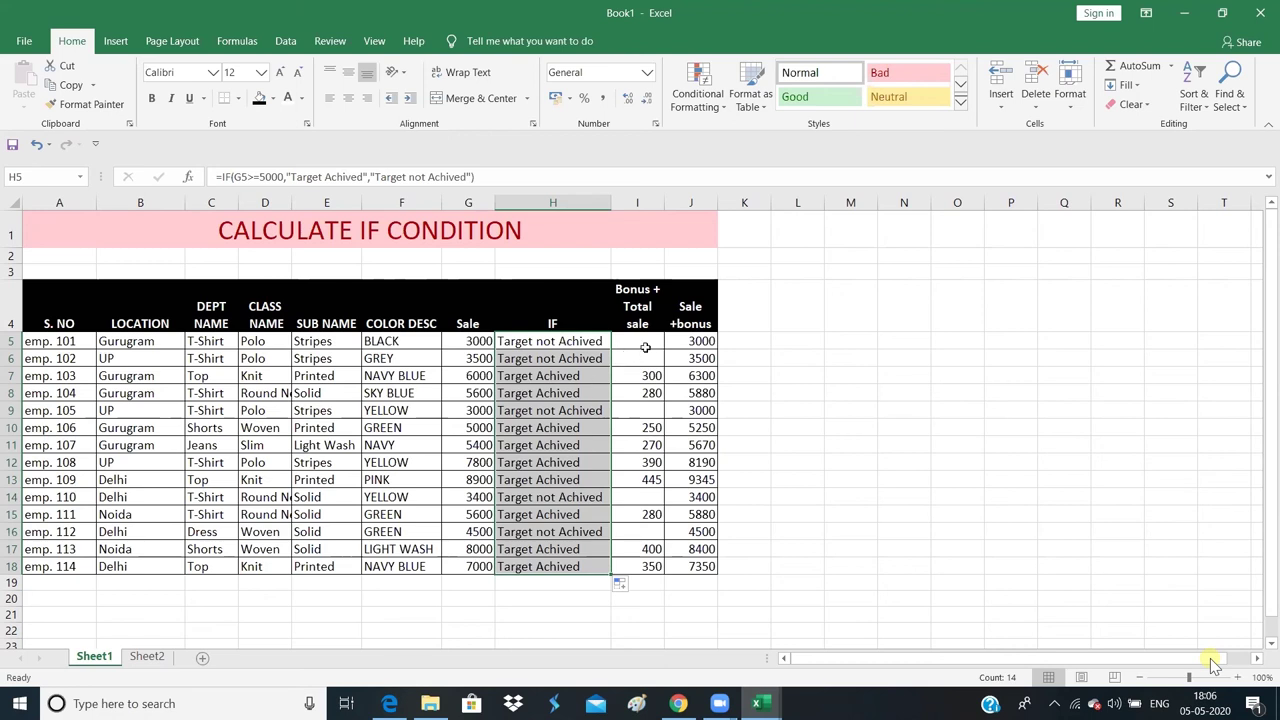
pyautogui.click(645, 342)
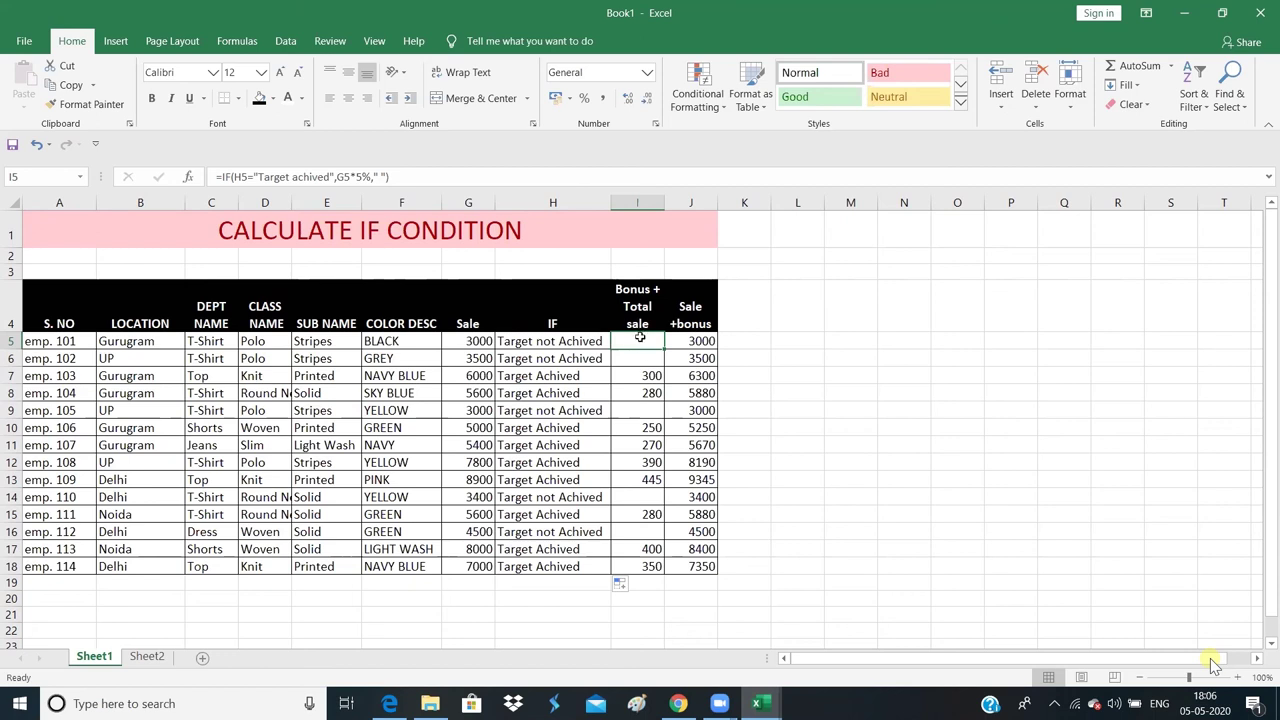
# Step: Select the bonus cells in column I and clear the old I5 formula
pyautogui.moveTo(639, 338)
pyautogui.mouseDown()
pyautogui.moveTo(654, 410)
pyautogui.moveTo(646, 599)
pyautogui.mouseUp()
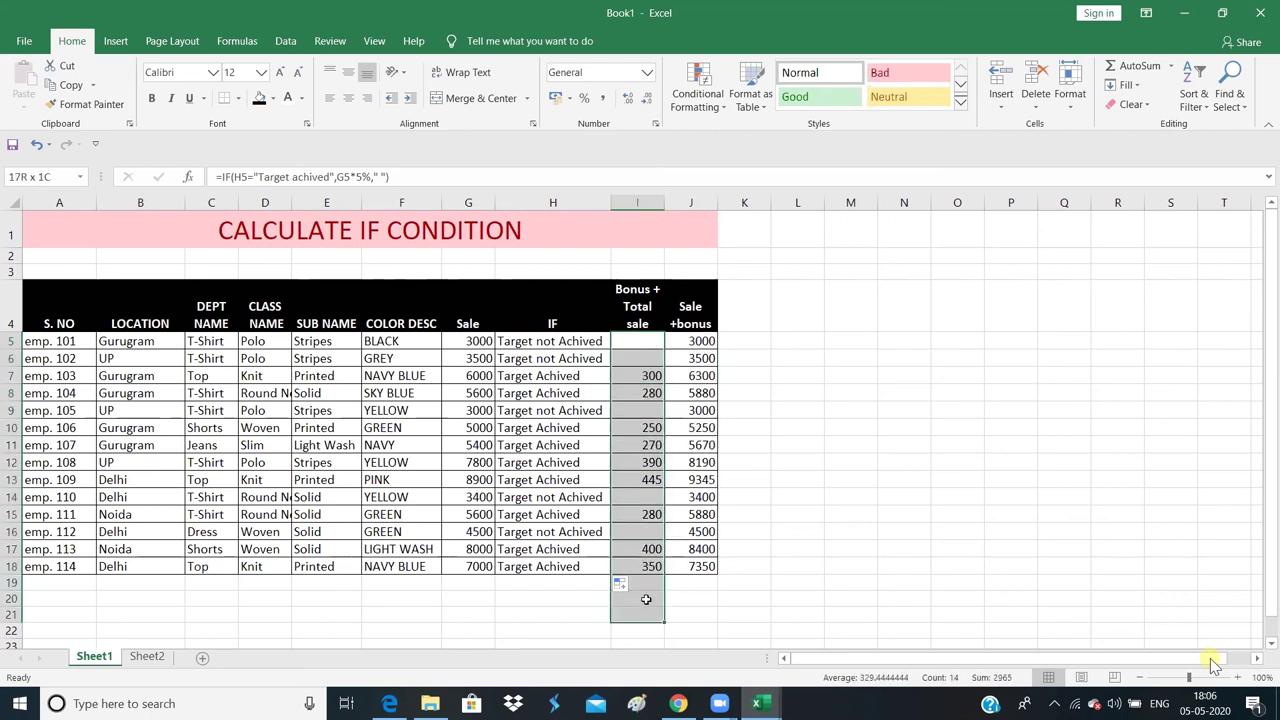
pyautogui.moveTo(646, 599); pyautogui.dragTo(650, 568)
pyautogui.press('F2')
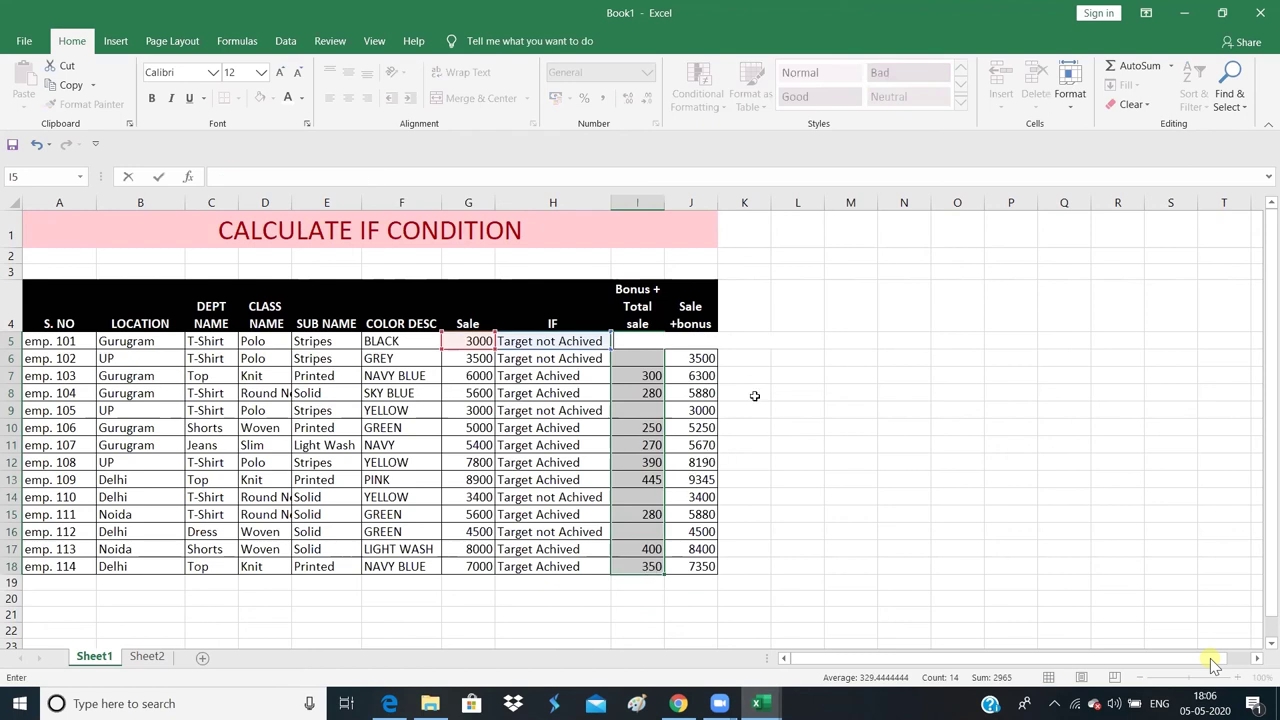
pyautogui.click(791, 372)
pyautogui.click(638, 341)
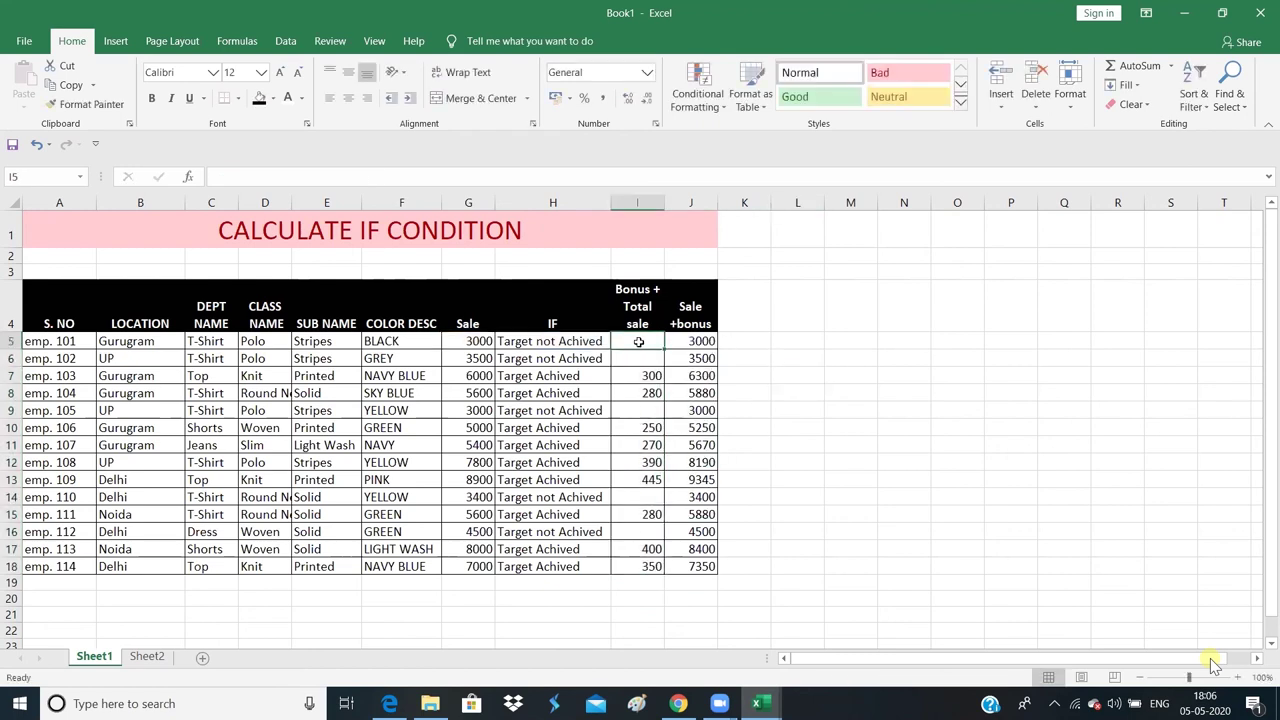
# Step: Write an I5 bonus formula giving 10% of G5 when H5 reads Target Achived, else nothing
pyautogui.write('=i')
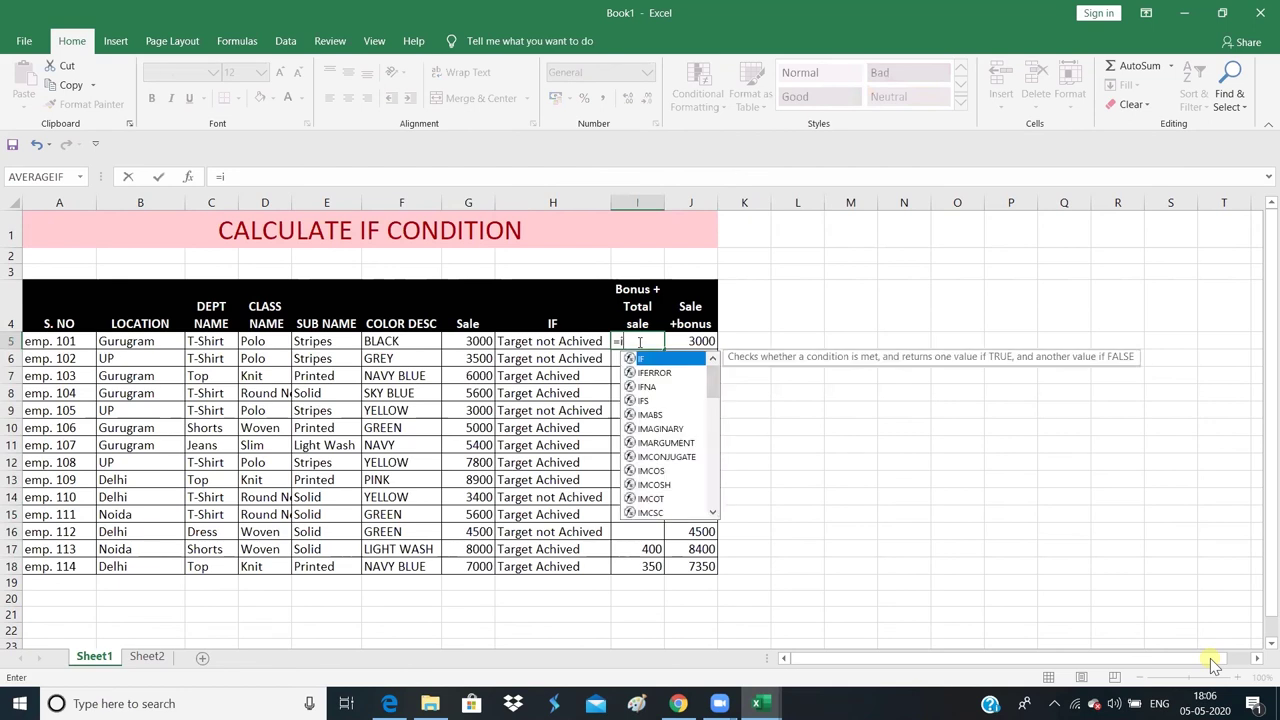
pyautogui.write('f(')
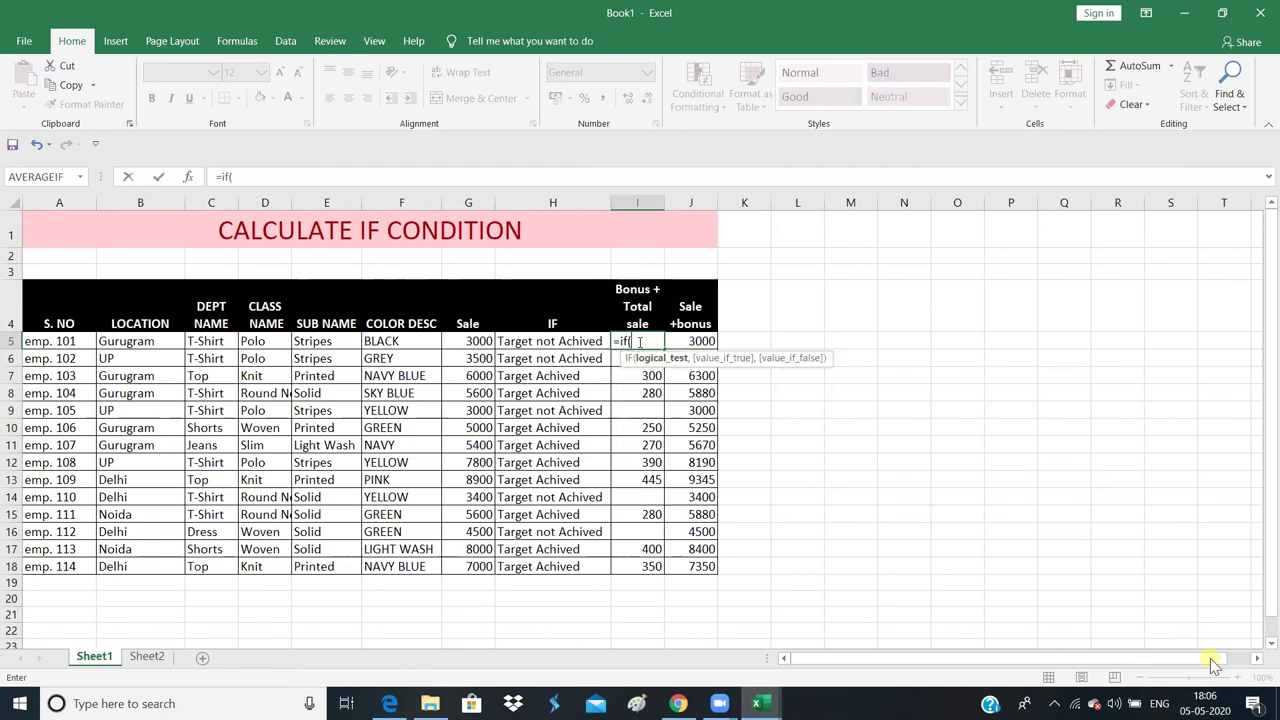
pyautogui.click(568, 341)
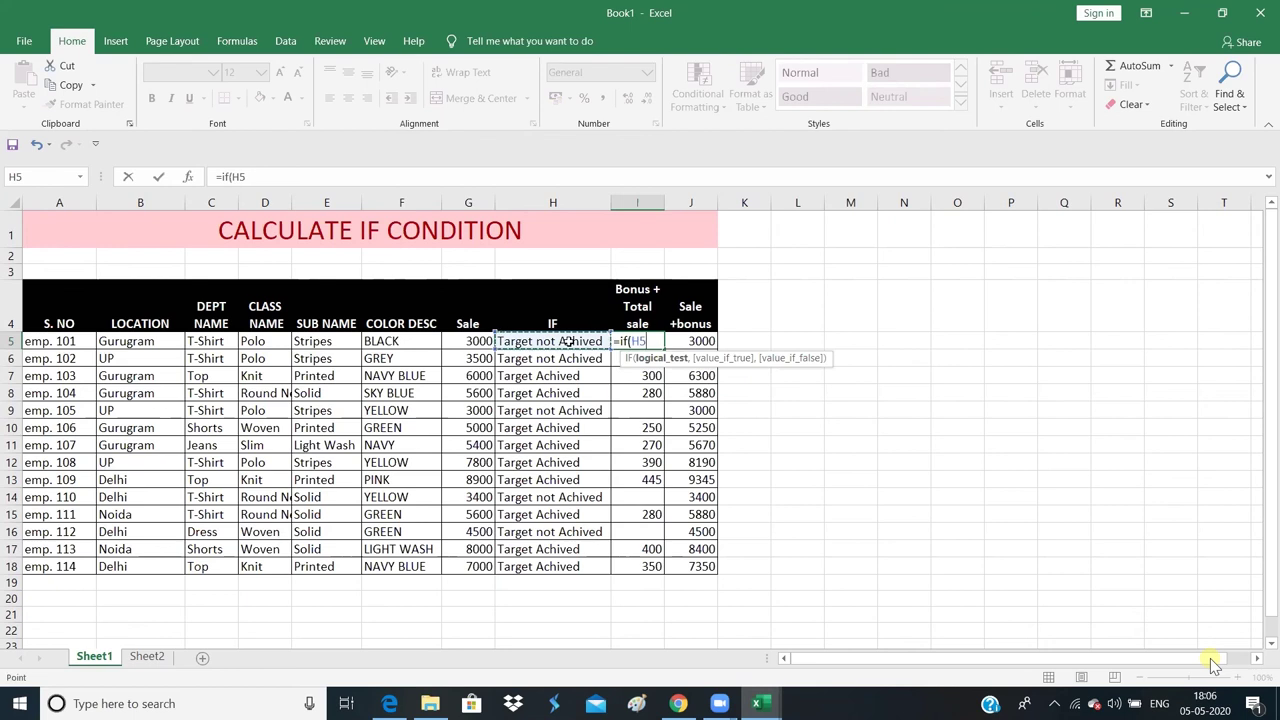
pyautogui.write('="')
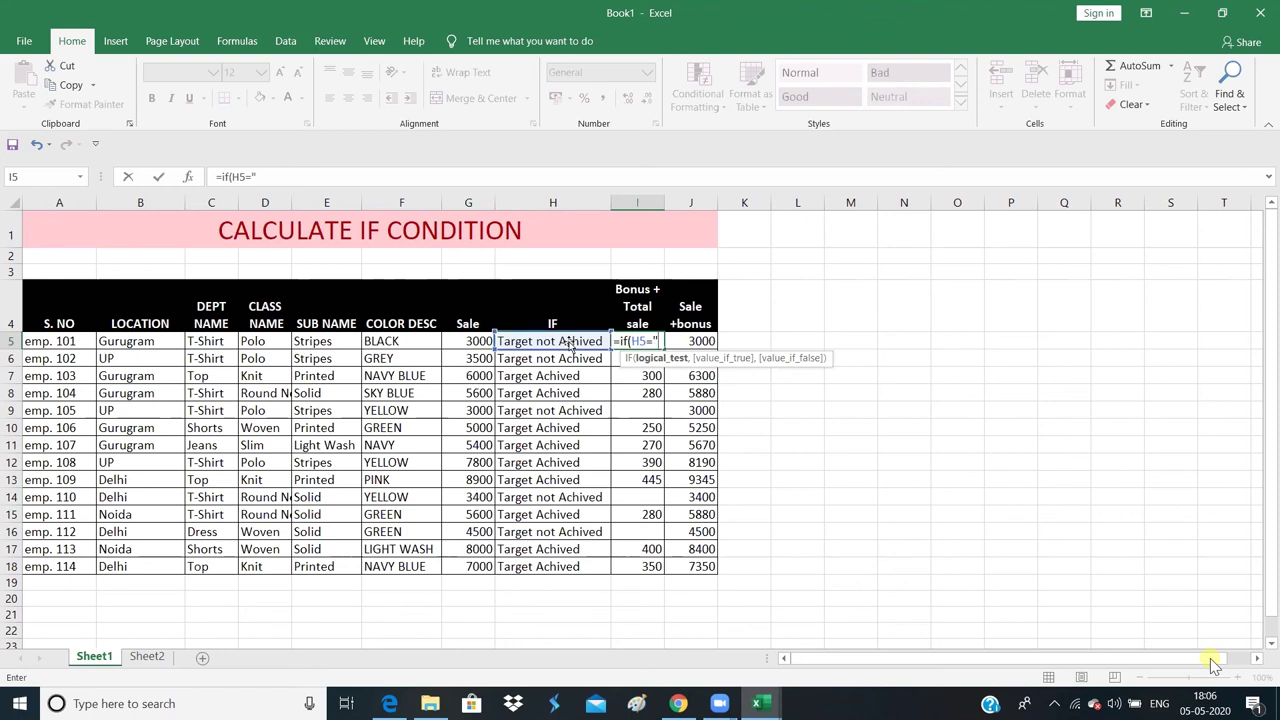
pyautogui.write('Targe')
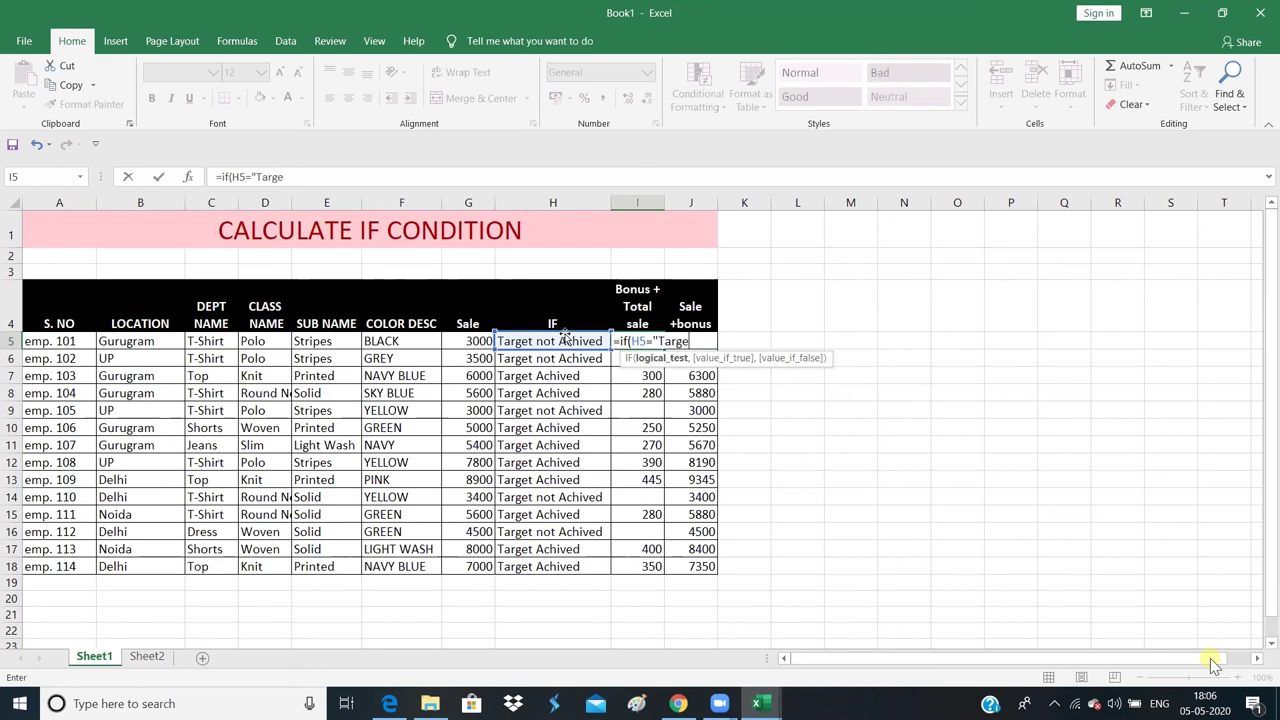
pyautogui.write('t')
pyautogui.write(' Ac')
pyautogui.write('hived')
pyautogui.write('",')
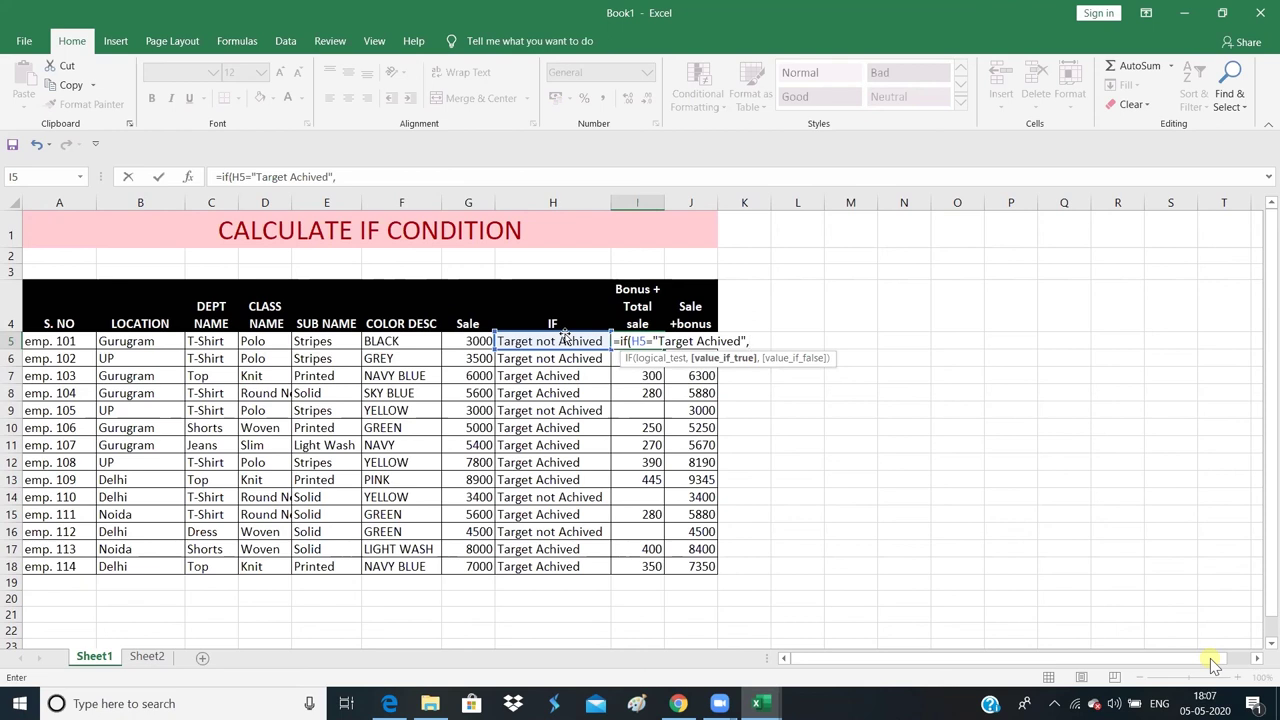
pyautogui.click(466, 341)
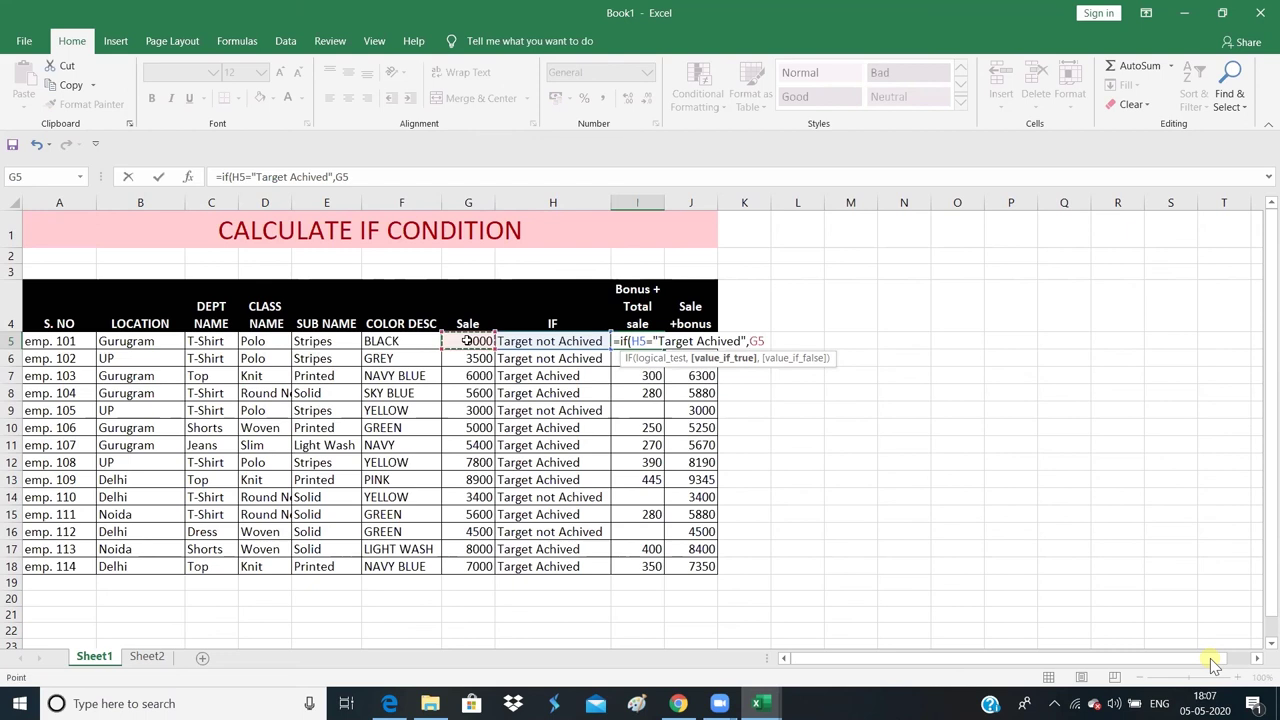
pyautogui.write('*')
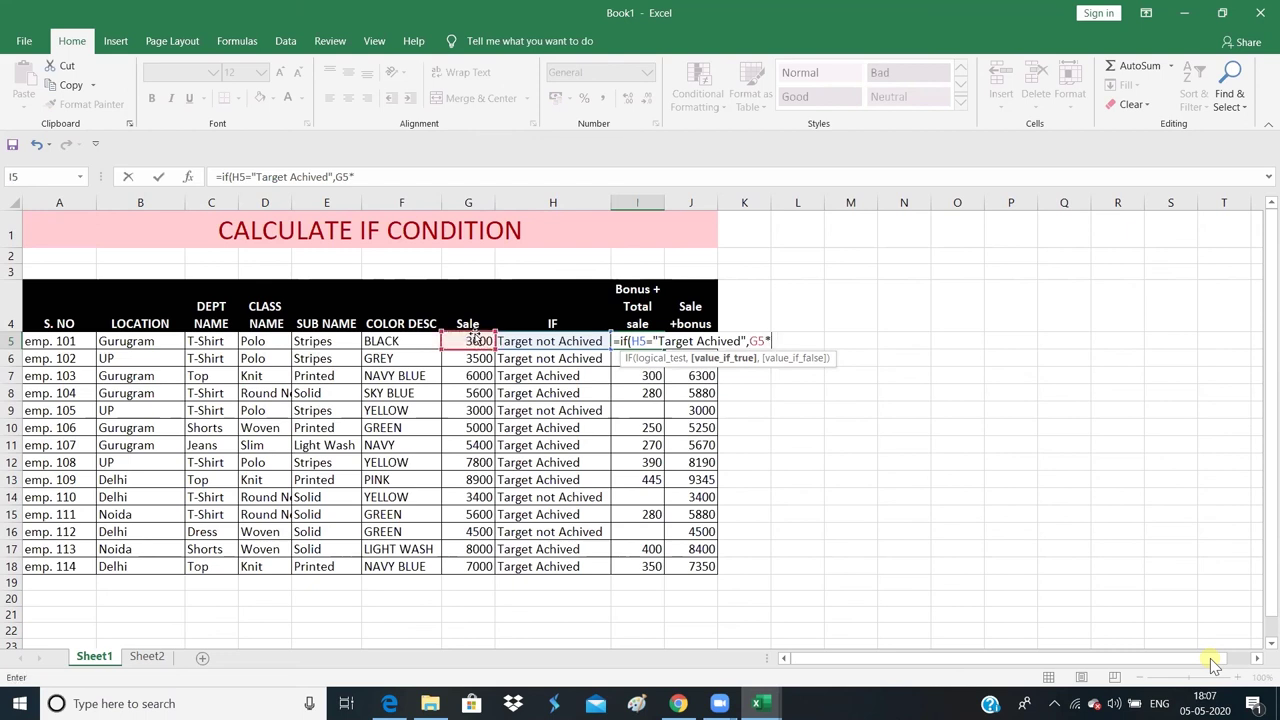
pyautogui.write('5')
pyautogui.write('%')
pyautogui.press('BackSpace')
pyautogui.write('0%')
pyautogui.write(',')
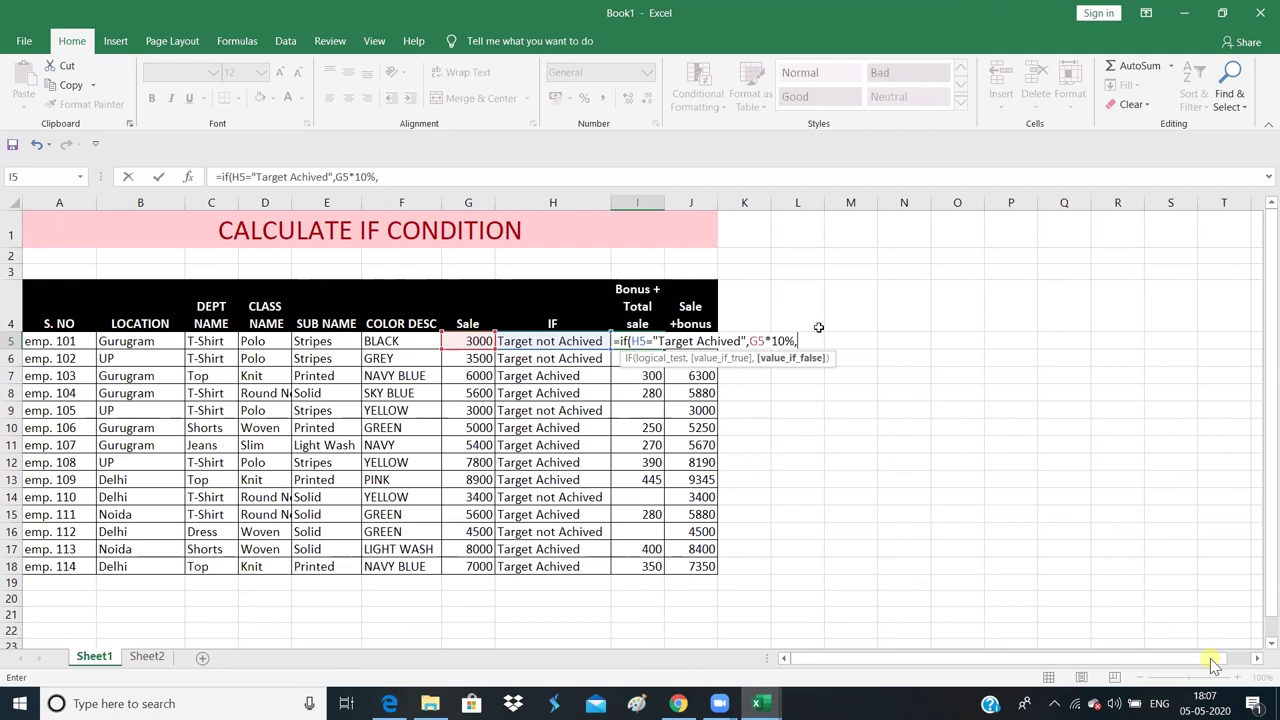
pyautogui.write('0)')
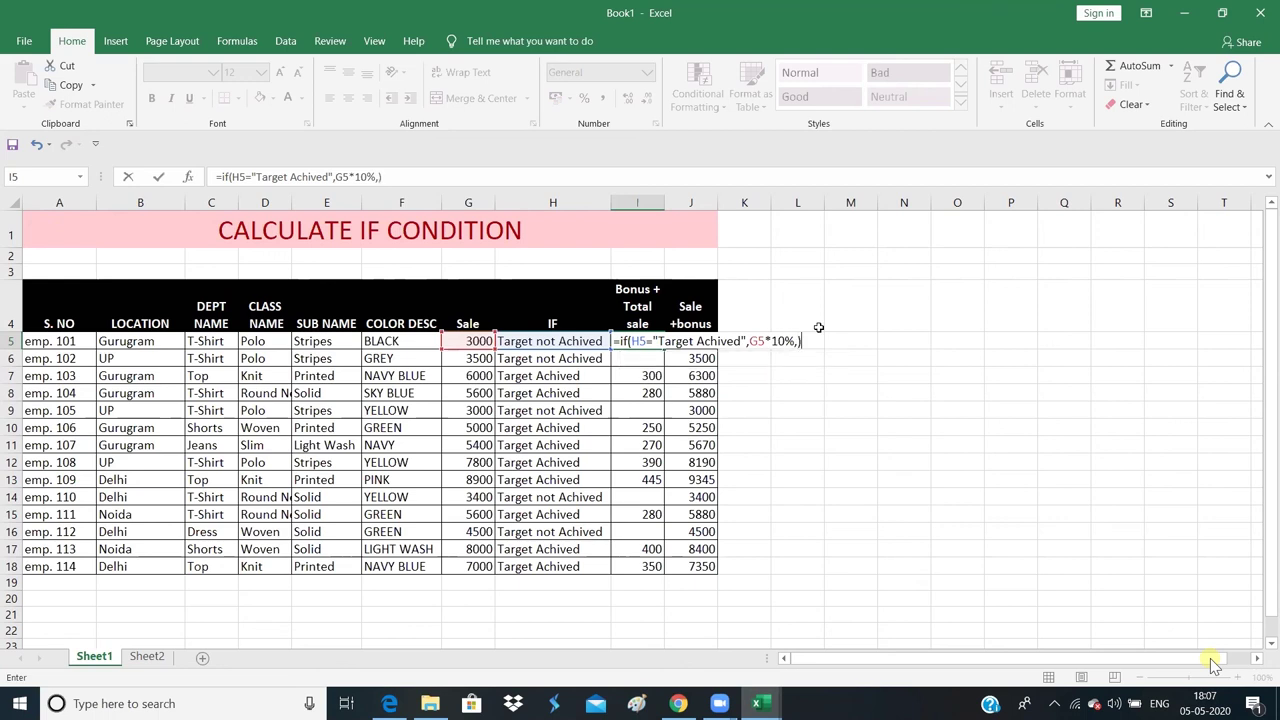
pyautogui.press('Return')
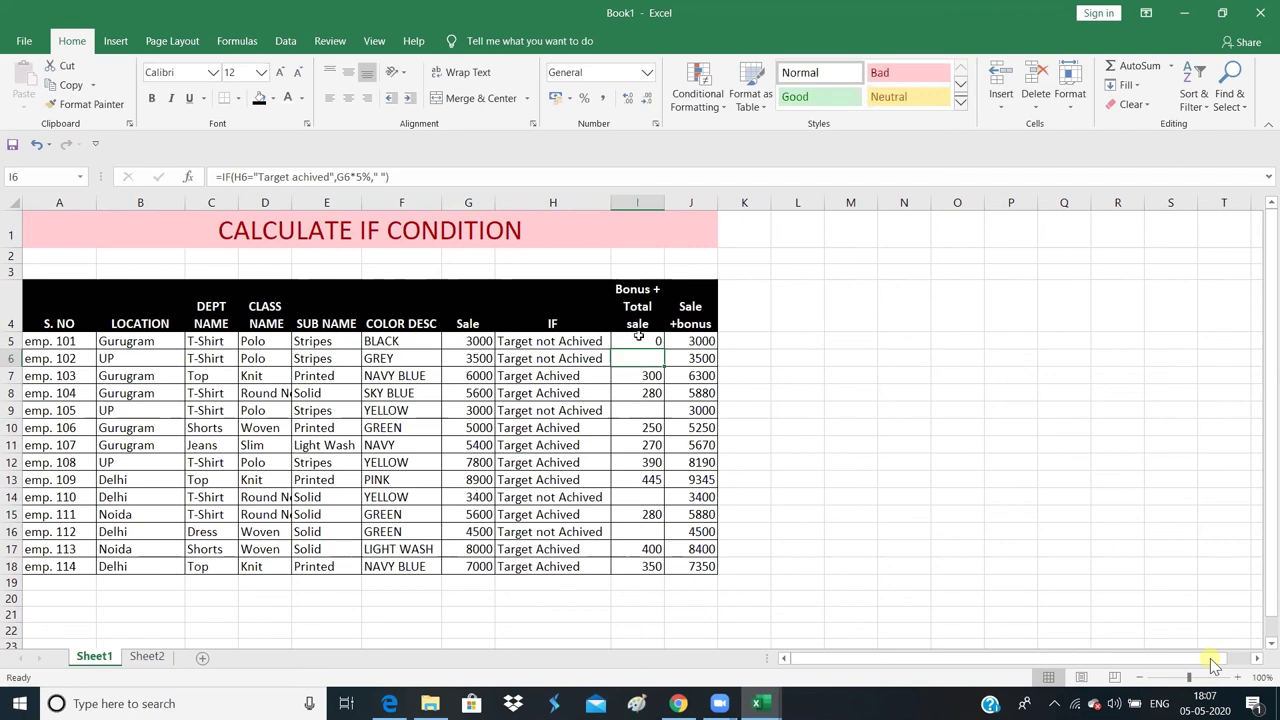
pyautogui.click(643, 341)
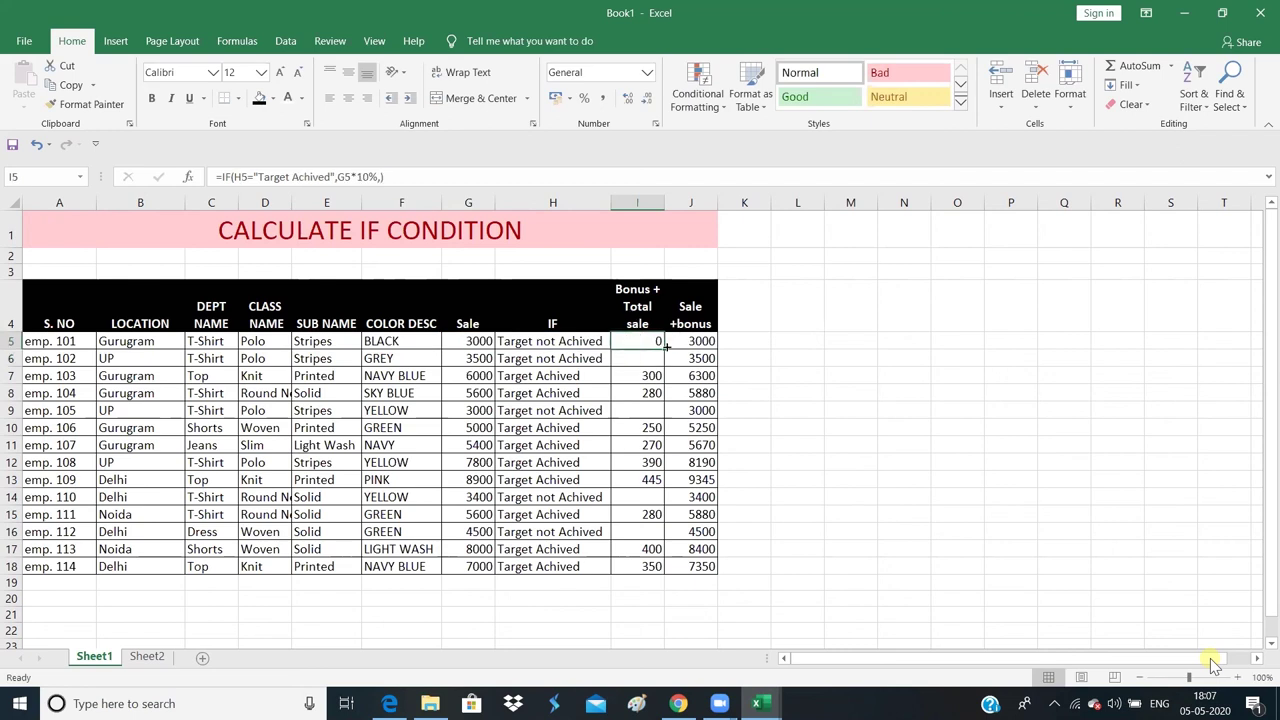
# Step: Fill the I5 bonus formula down to I18 and spot-check the copied cells
pyautogui.moveTo(663, 349)
pyautogui.mouseDown()
pyautogui.moveTo(667, 608)
pyautogui.moveTo(670, 583)
pyautogui.mouseUp()
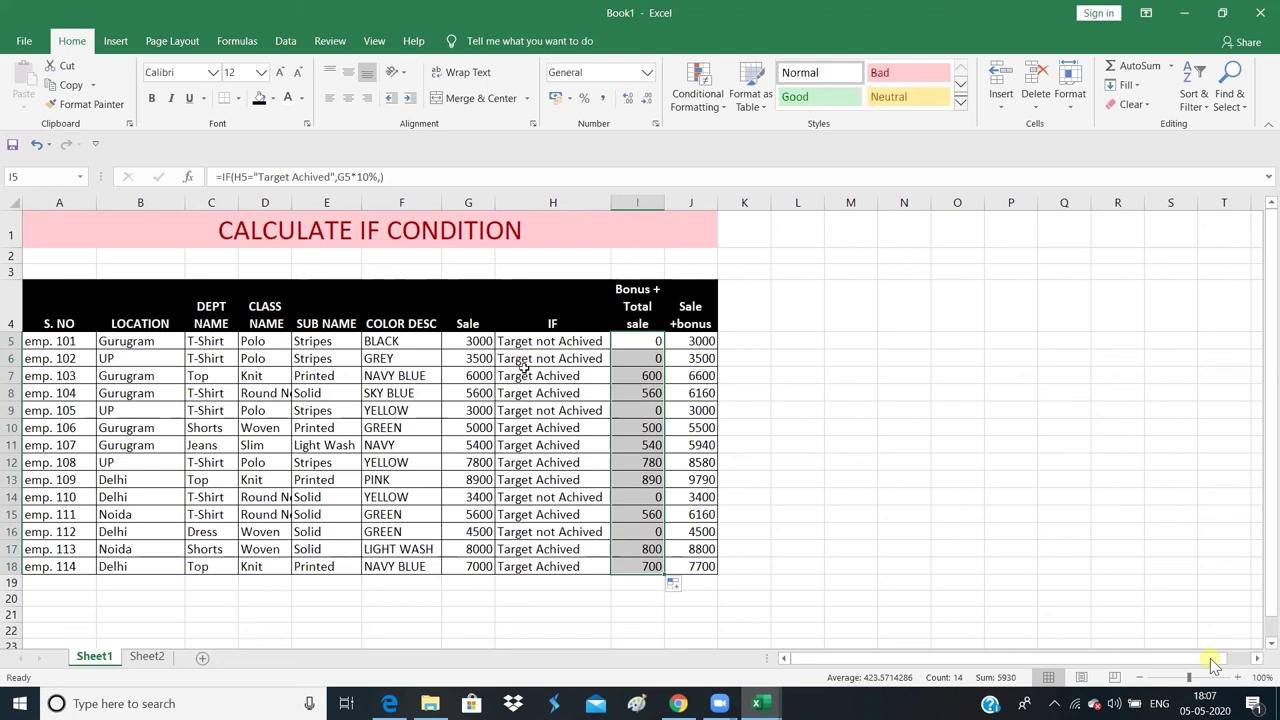
pyautogui.click(648, 378)
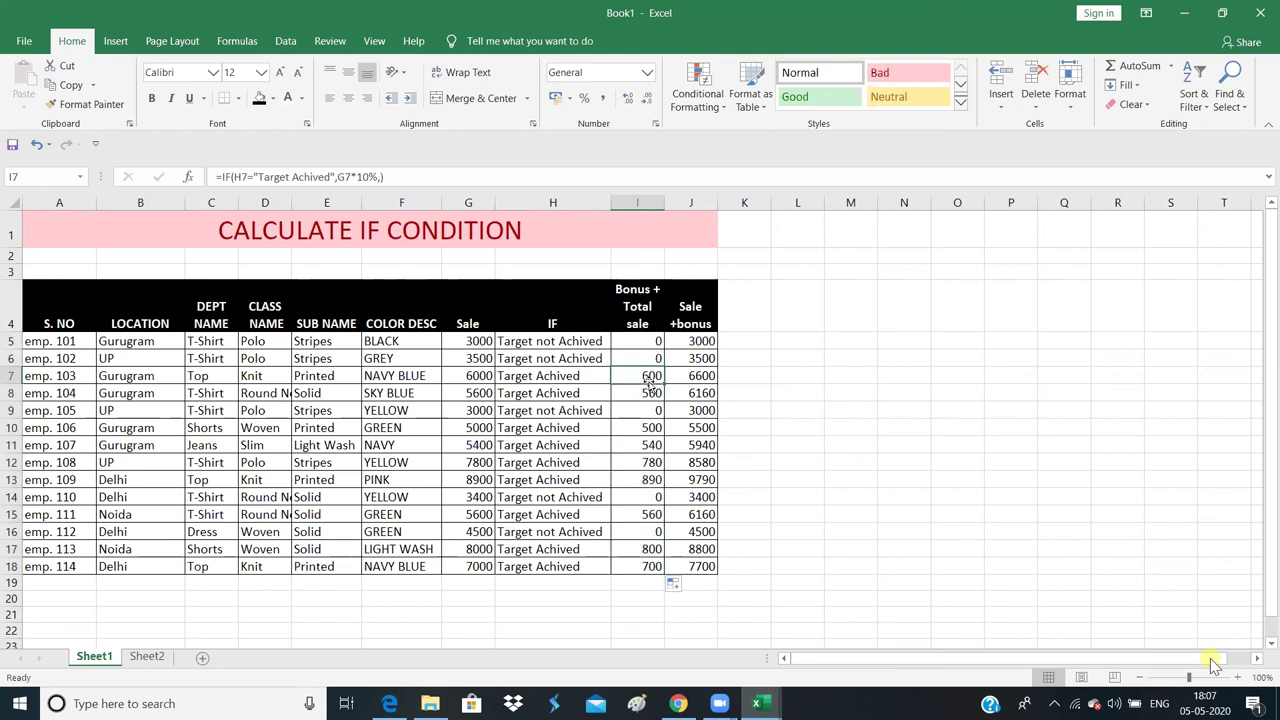
pyautogui.click(648, 395)
pyautogui.click(648, 460)
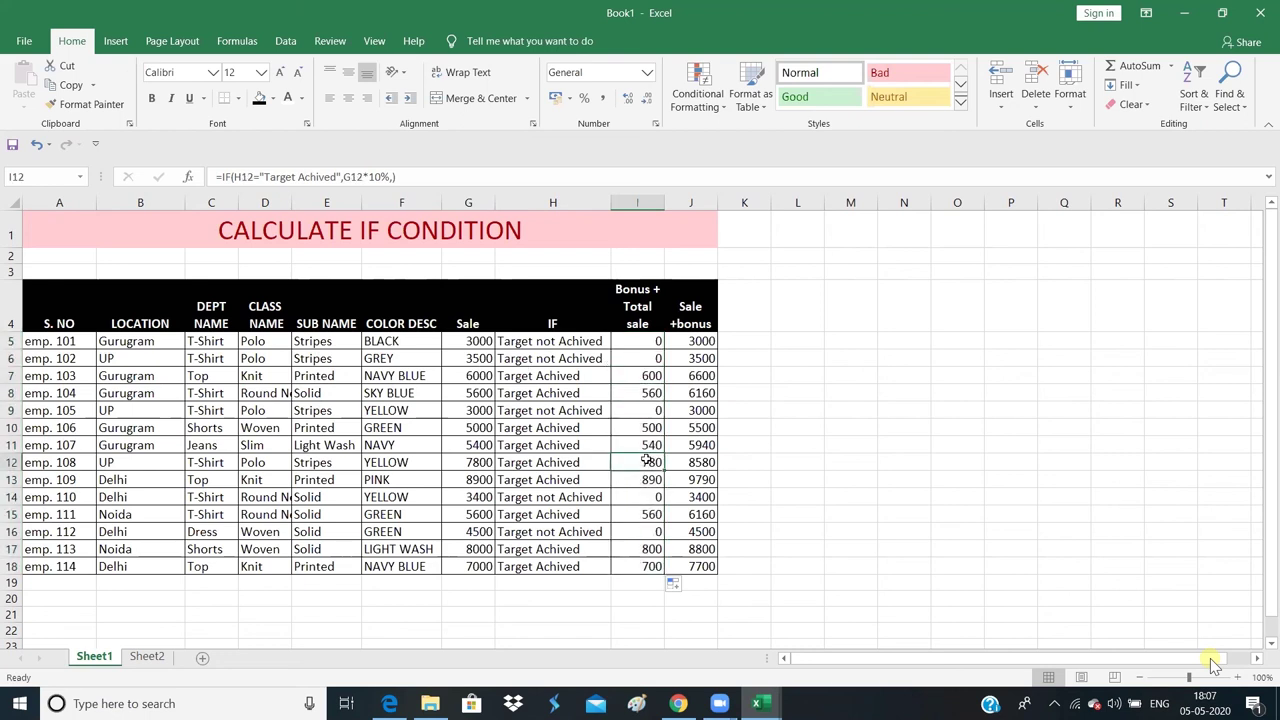
pyautogui.click(655, 341)
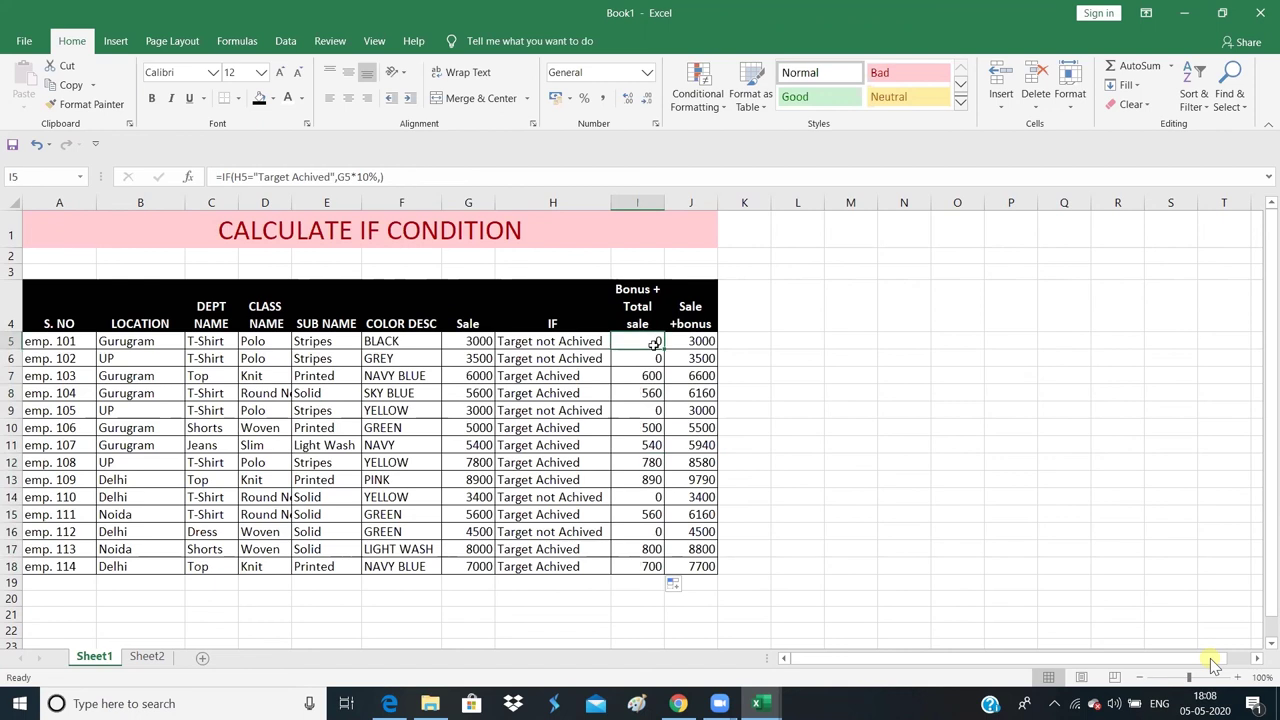
pyautogui.click(654, 356)
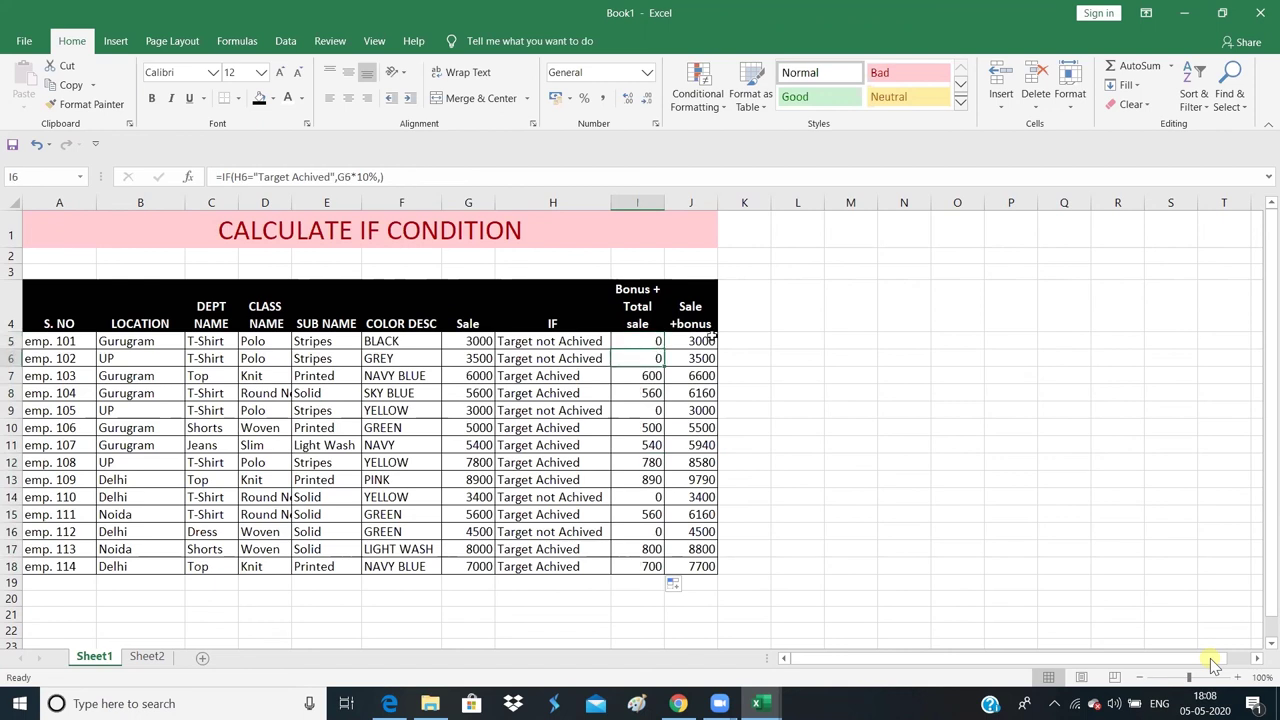
# Step: Enter =SUM(G5,I5) in J5 and select the old totals below it
pyautogui.click(700, 340)
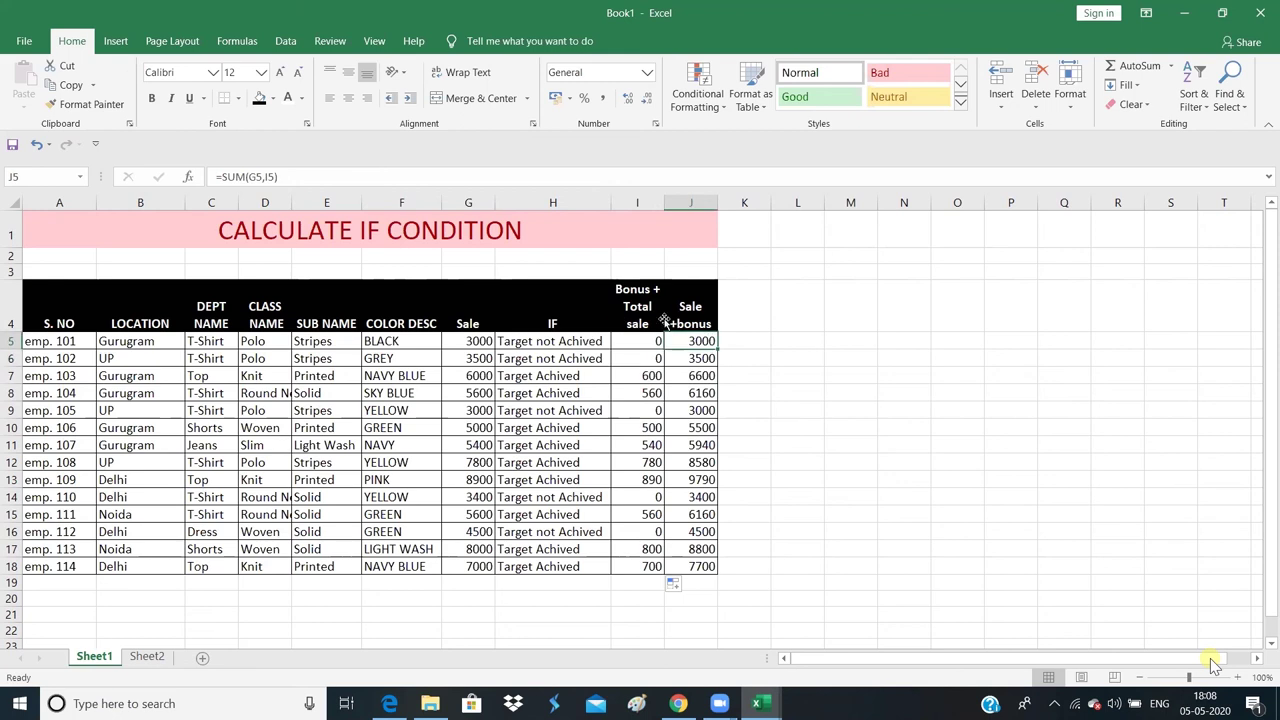
pyautogui.write('=')
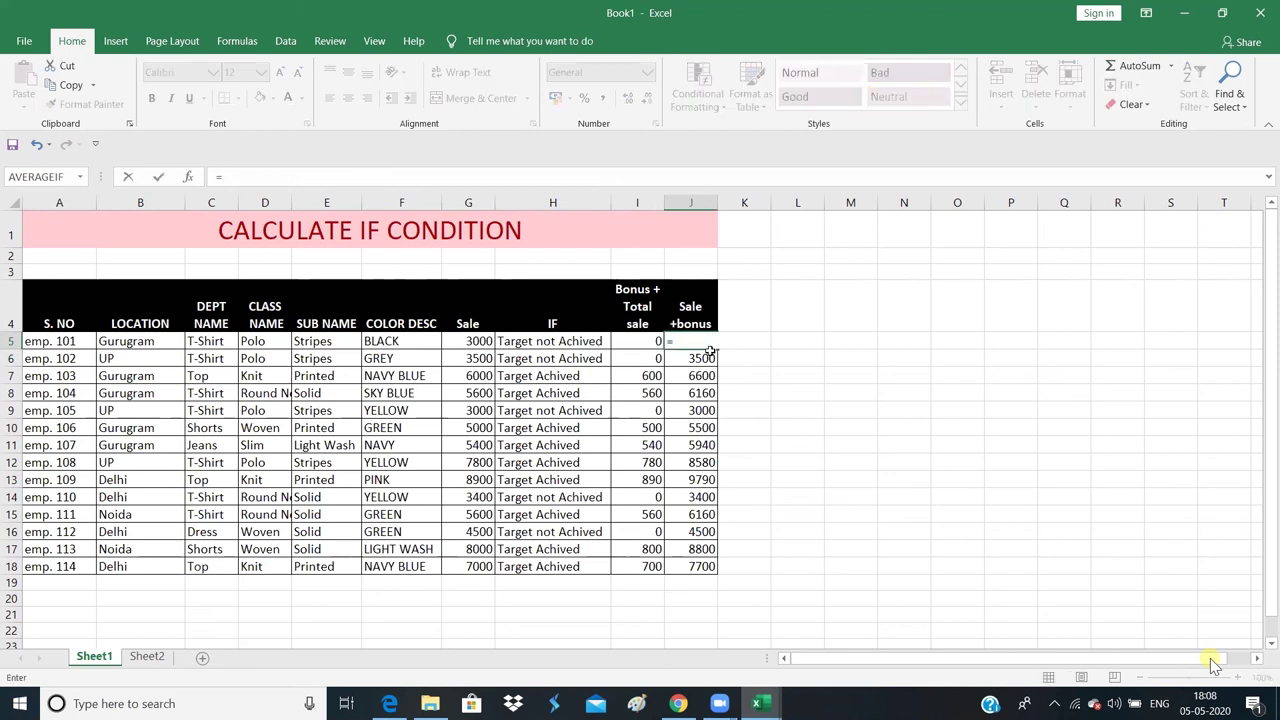
pyautogui.write('su')
pyautogui.write('m')
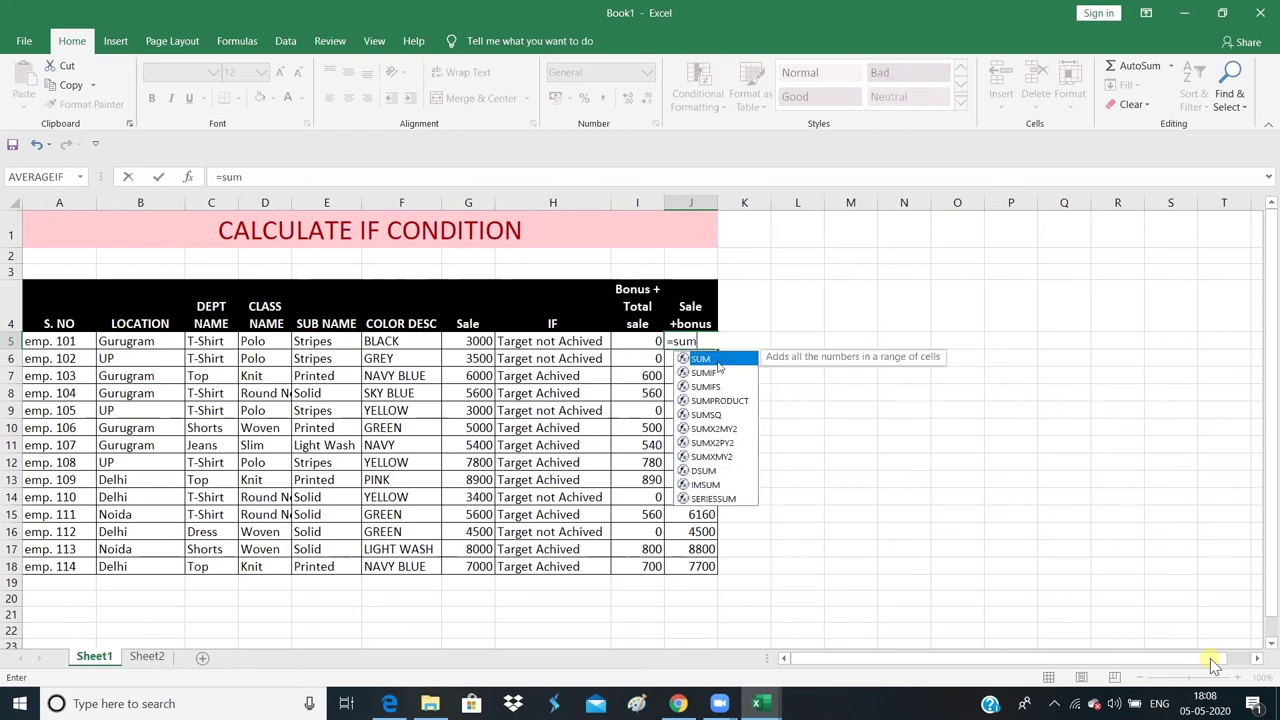
pyautogui.write('(')
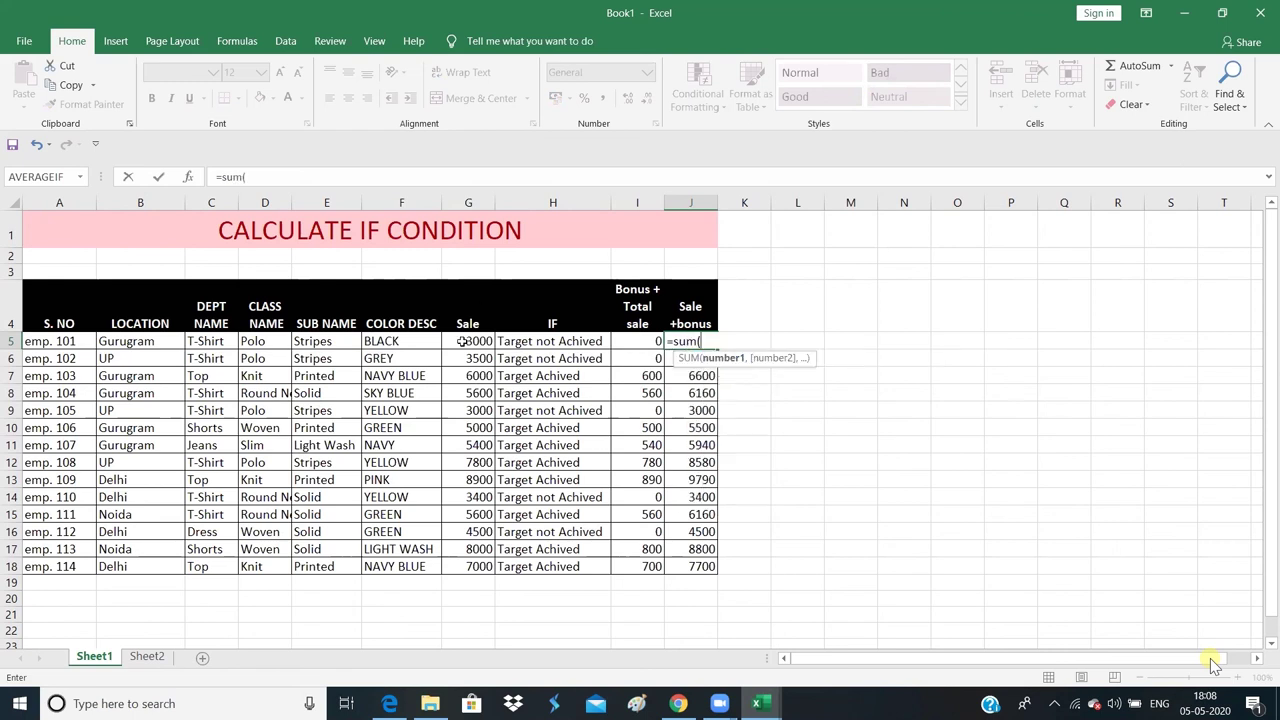
pyautogui.click(462, 341)
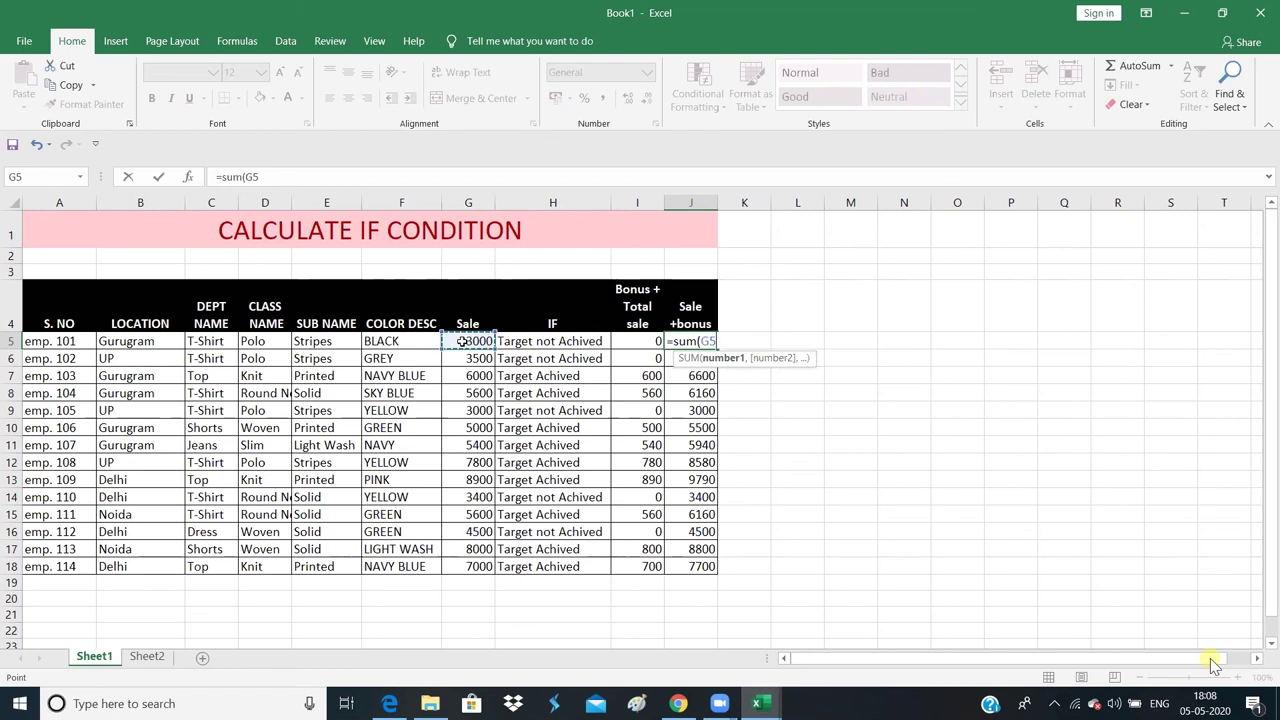
pyautogui.write(',')
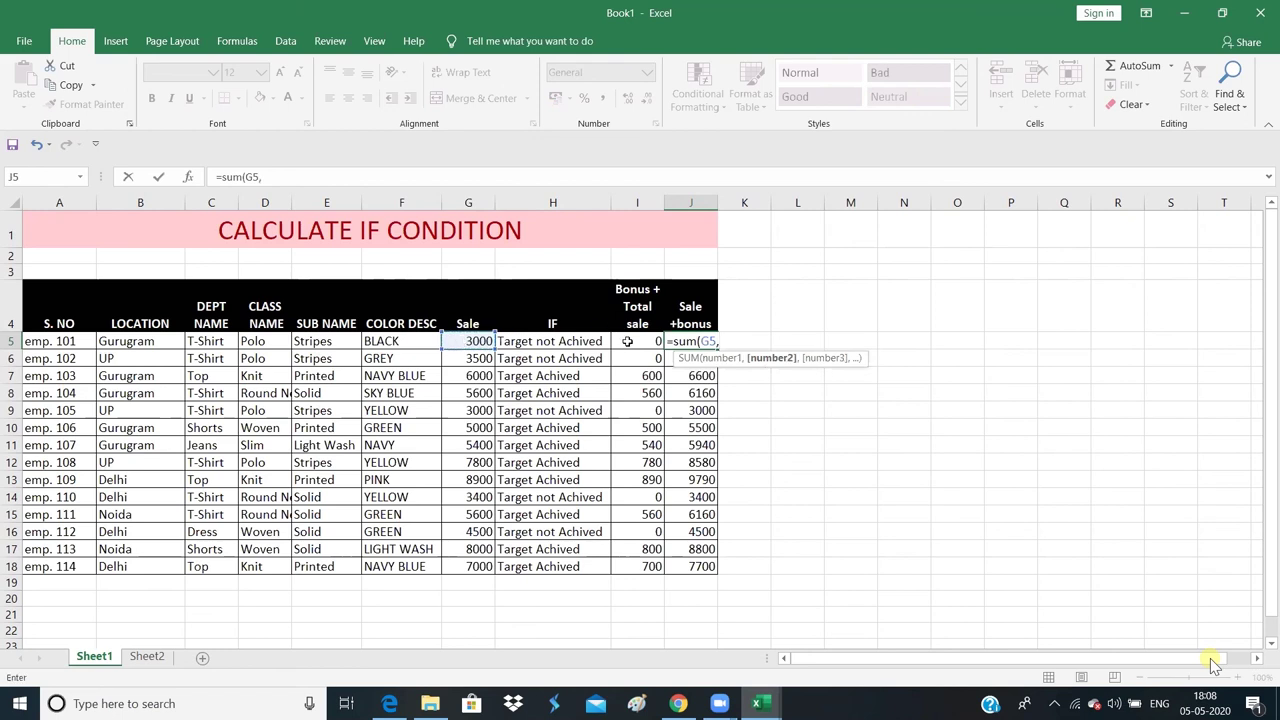
pyautogui.click(627, 341)
pyautogui.write(')')
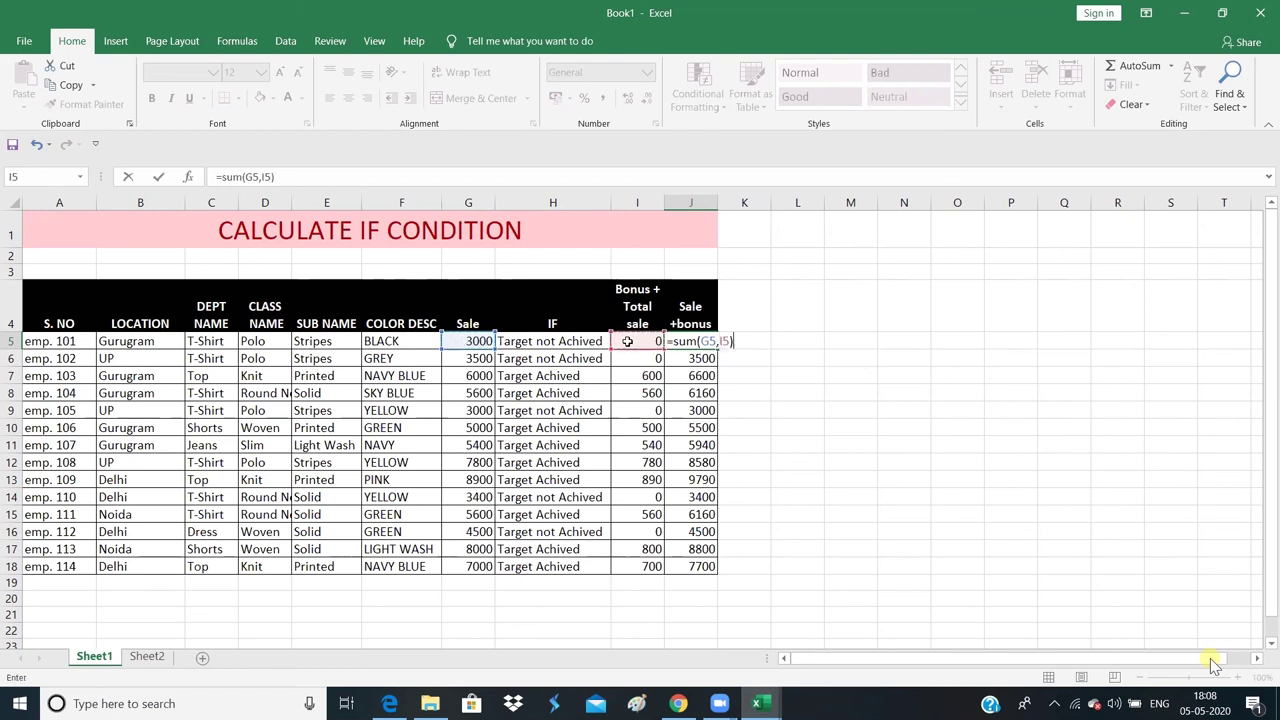
pyautogui.press('Return')
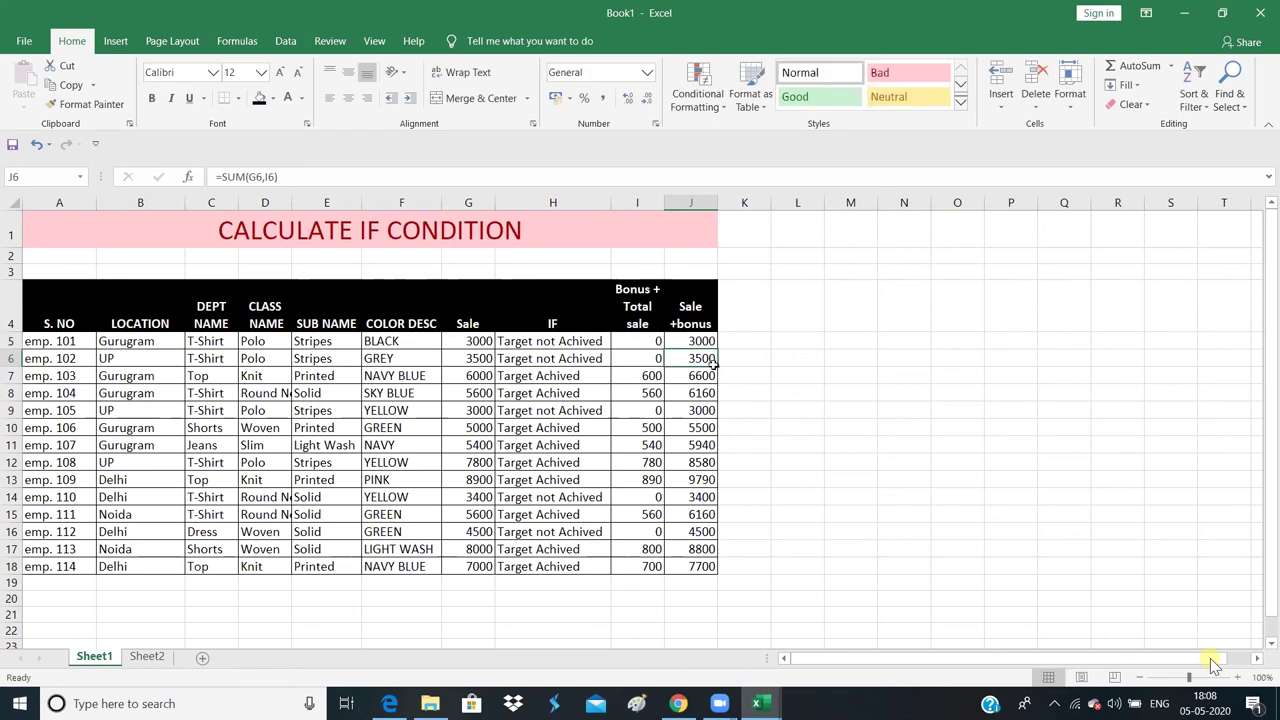
pyautogui.moveTo(708, 364); pyautogui.dragTo(728, 584)
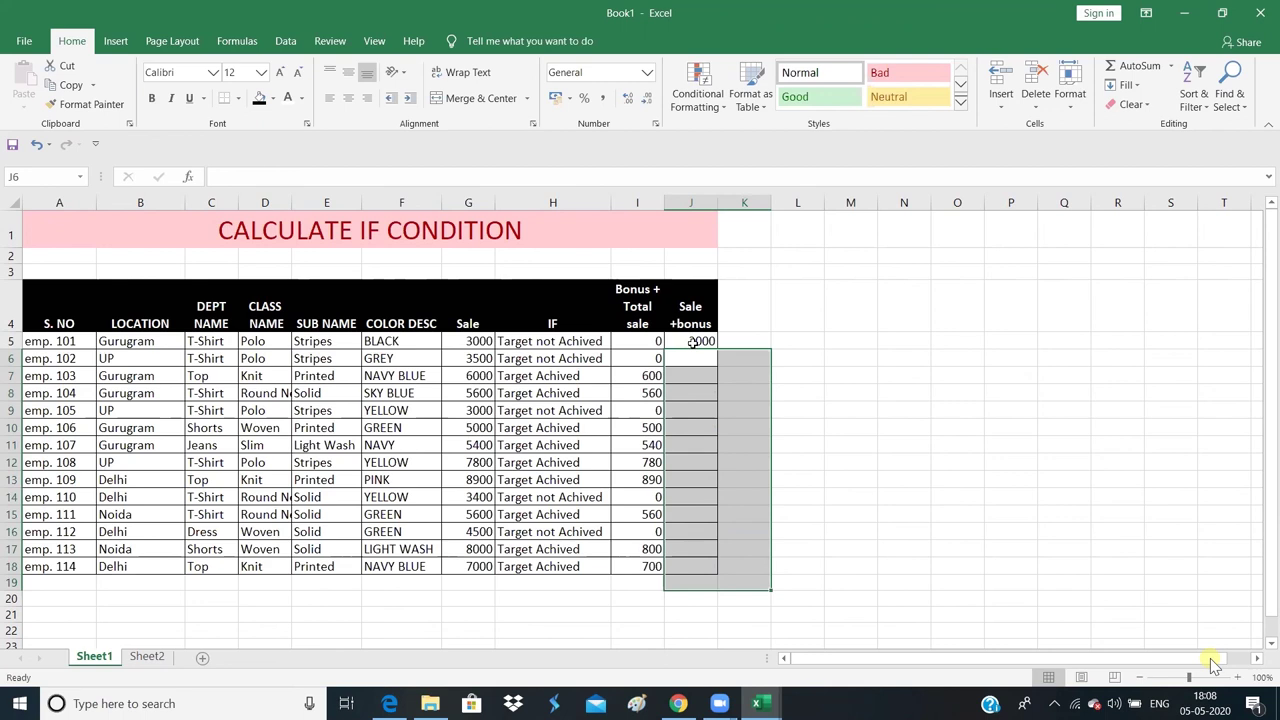
# Step: Fill J5's SUM formula down to J18 and check the J8 total of 6600
pyautogui.moveTo(694, 341)
pyautogui.mouseDown()
pyautogui.moveTo(725, 598)
pyautogui.moveTo(714, 570)
pyautogui.mouseUp()
pyautogui.click(694, 341)
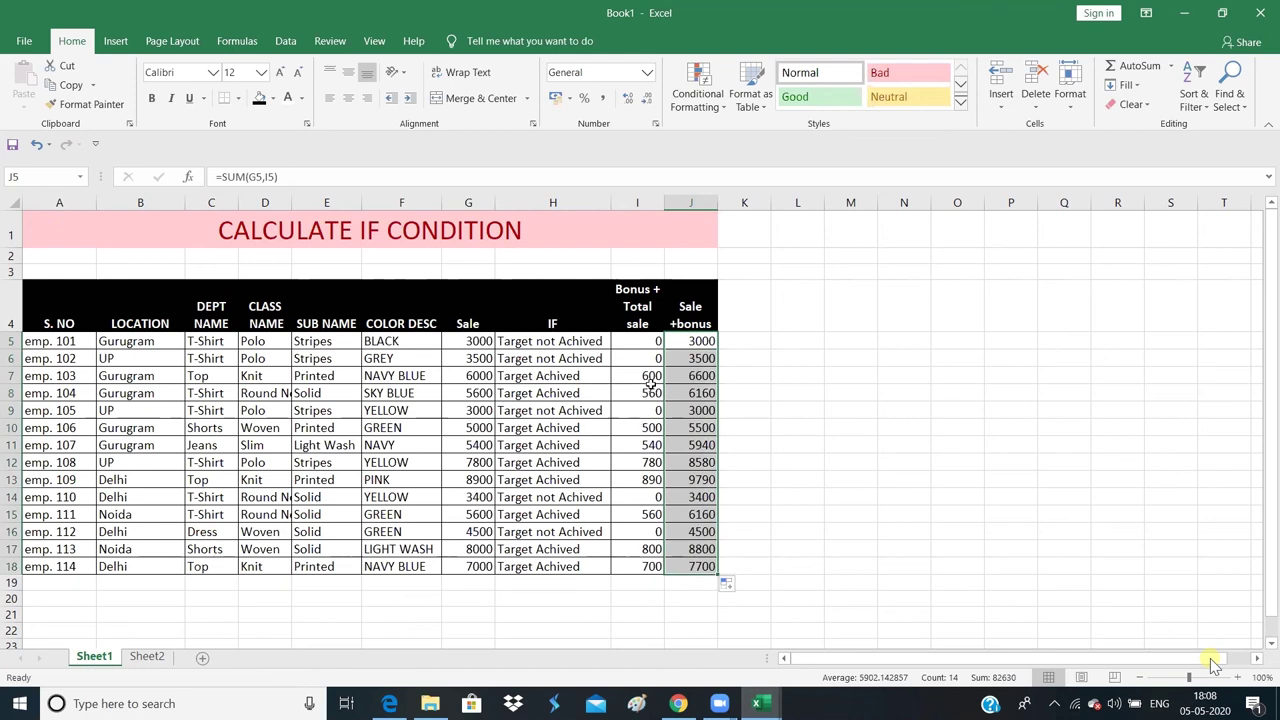
pyautogui.moveTo(651, 380); pyautogui.dragTo(705, 377)
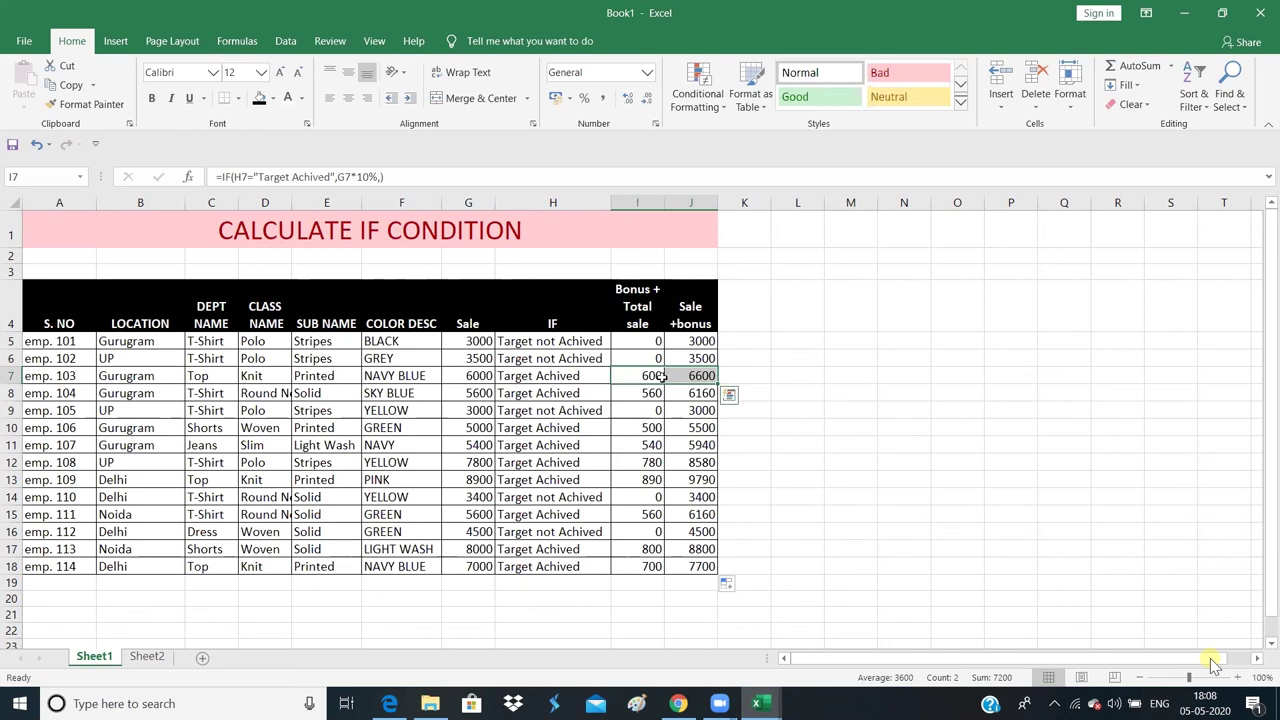
pyautogui.click(698, 388)
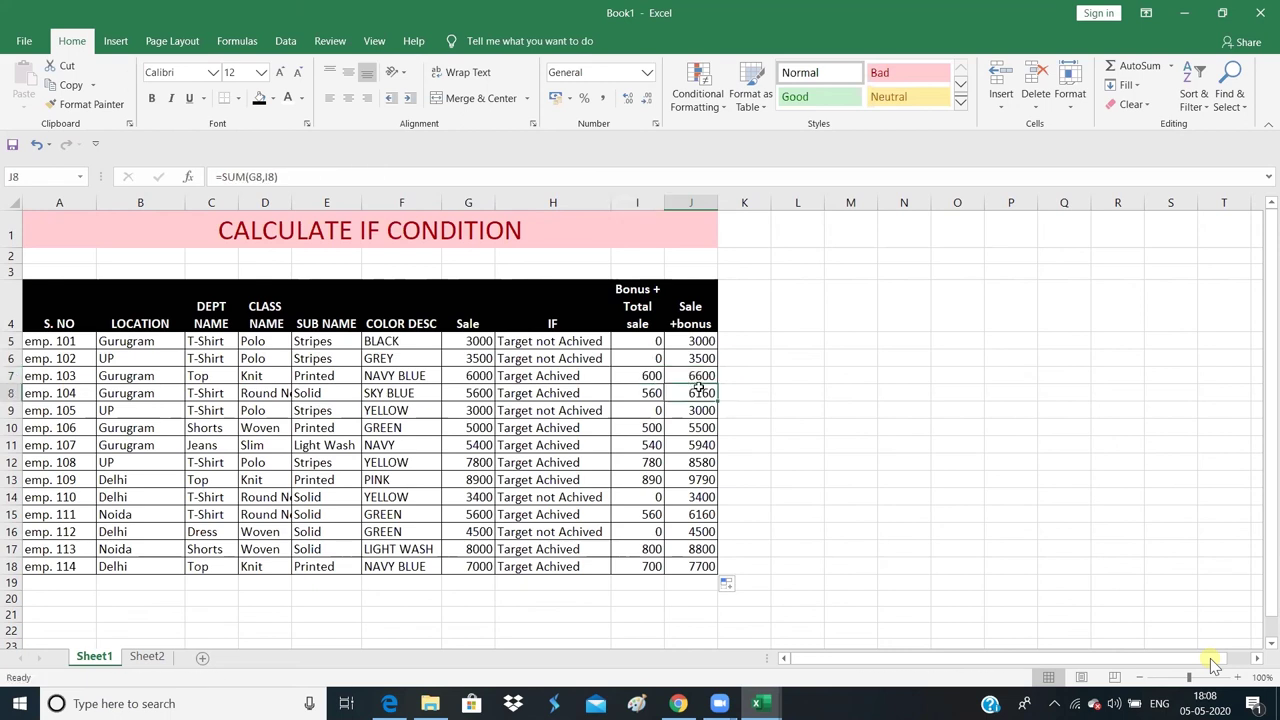